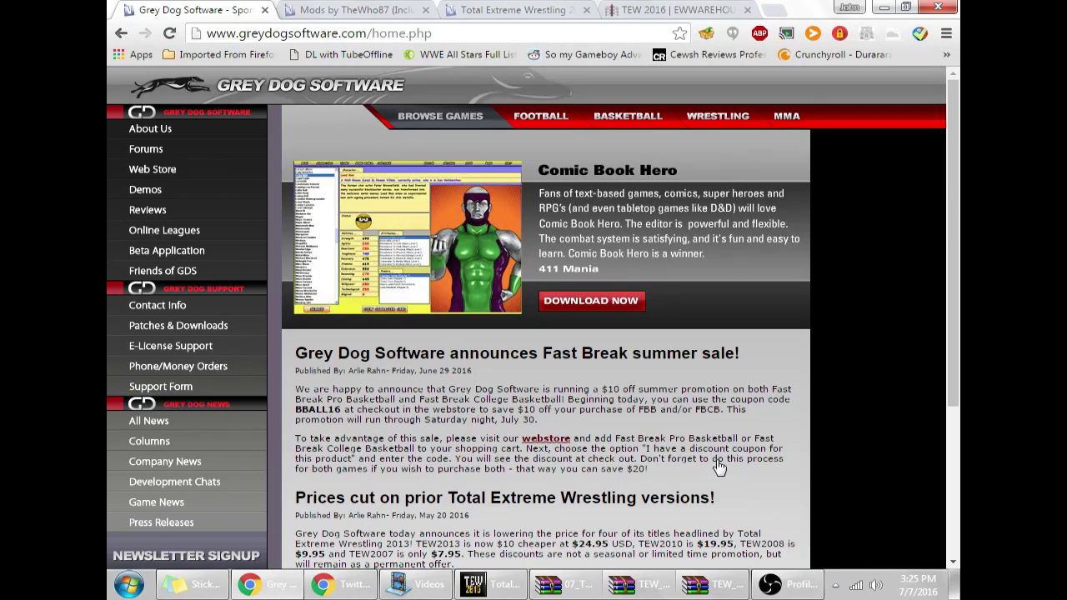
Open the Total Extreme Wrestling 2016 purchase page on the Grey Dog Software website
scroll(720, 468, down, 1)
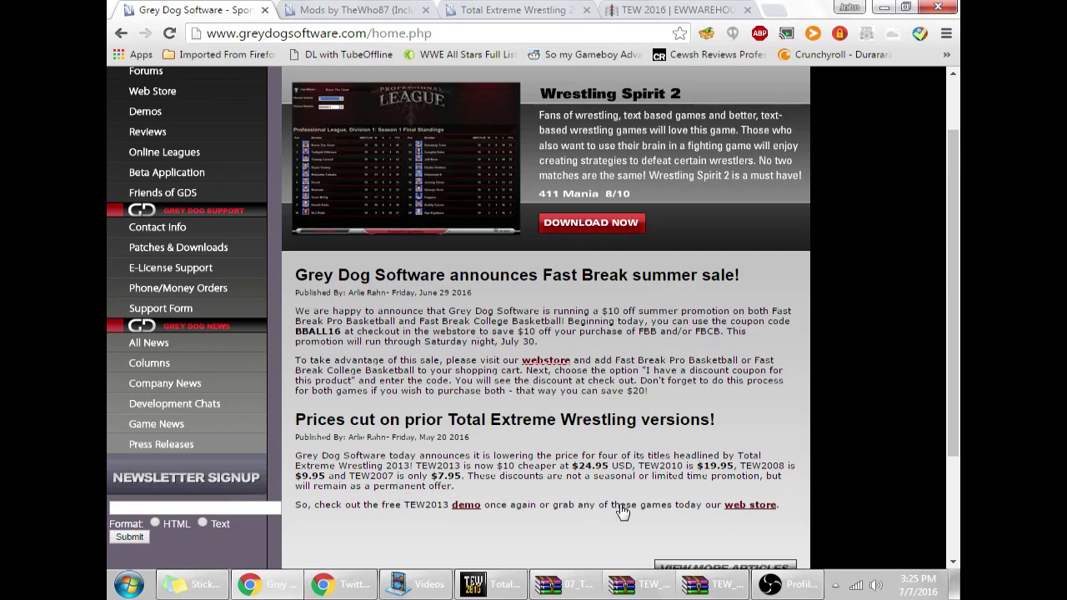
scroll(624, 507, up, 2)
mouse_move(692, 114)
mouse_move(755, 194)
mouse_move(801, 199)
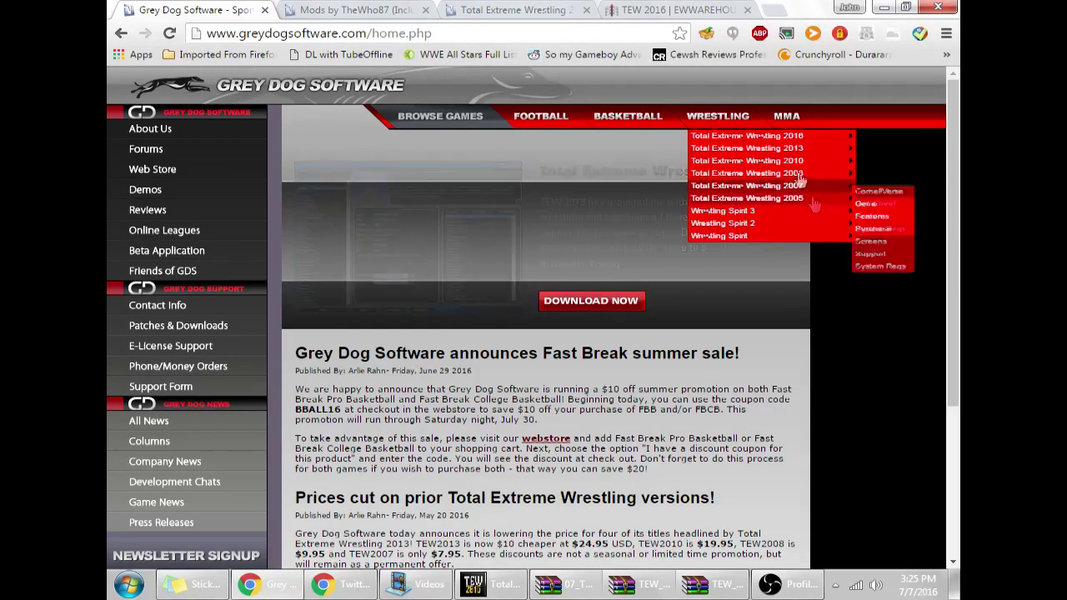
mouse_move(809, 138)
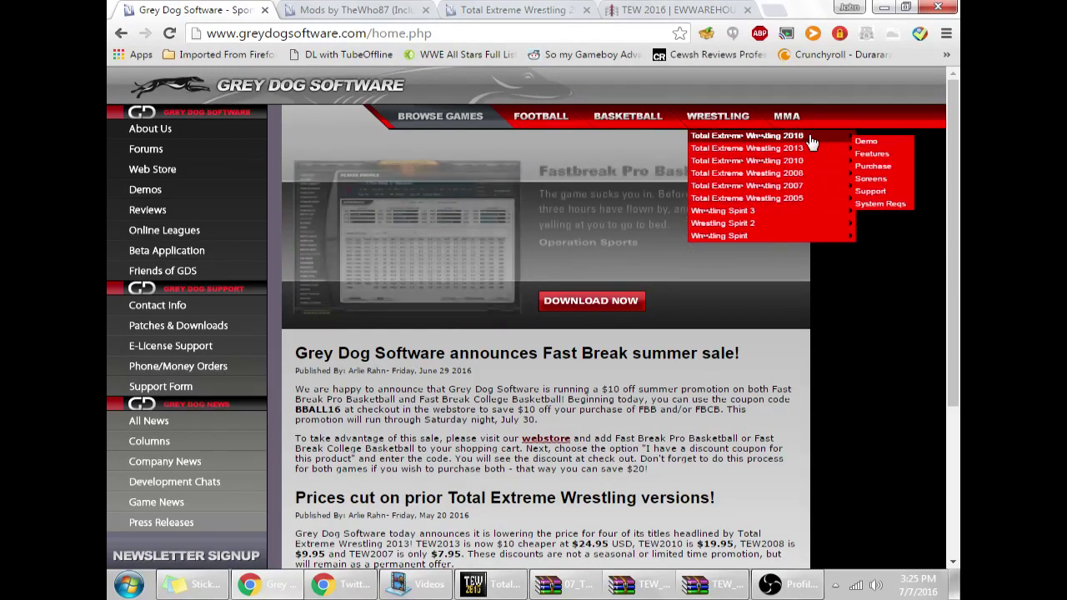
click(890, 167)
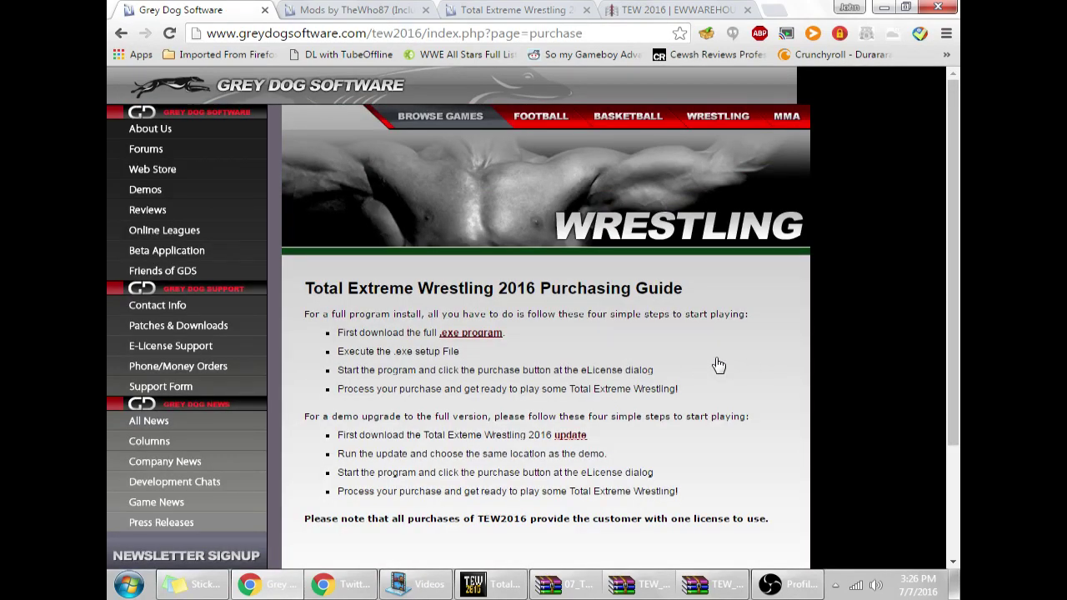
Read the Total Extreme Wrestling 2016 Purchasing Guide, covering the full program install and the demo upgrade
scroll(719, 365, down, 1)
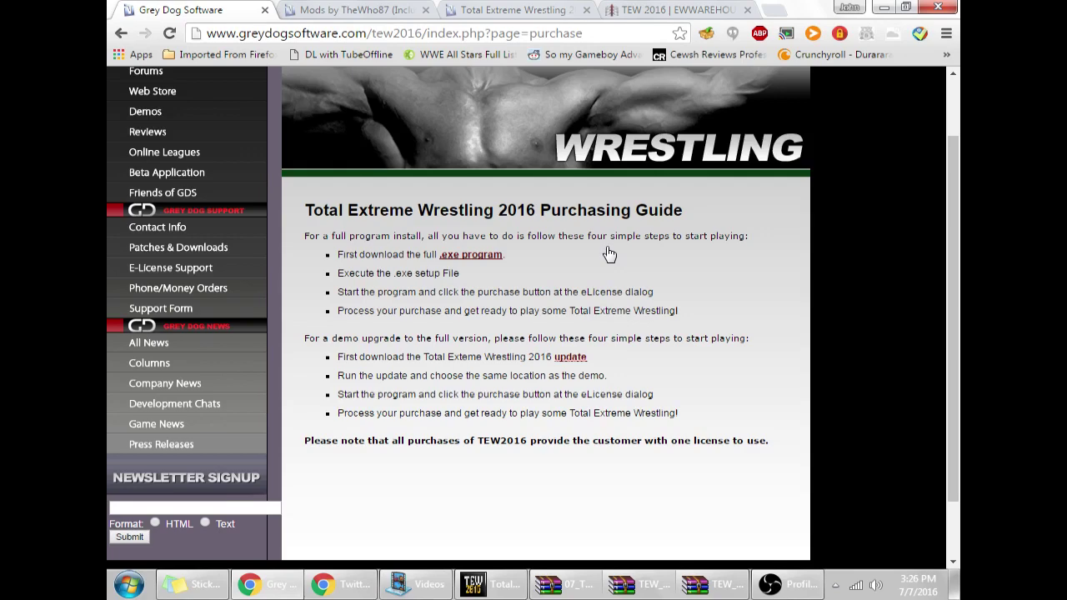
scroll(608, 253, up, 1)
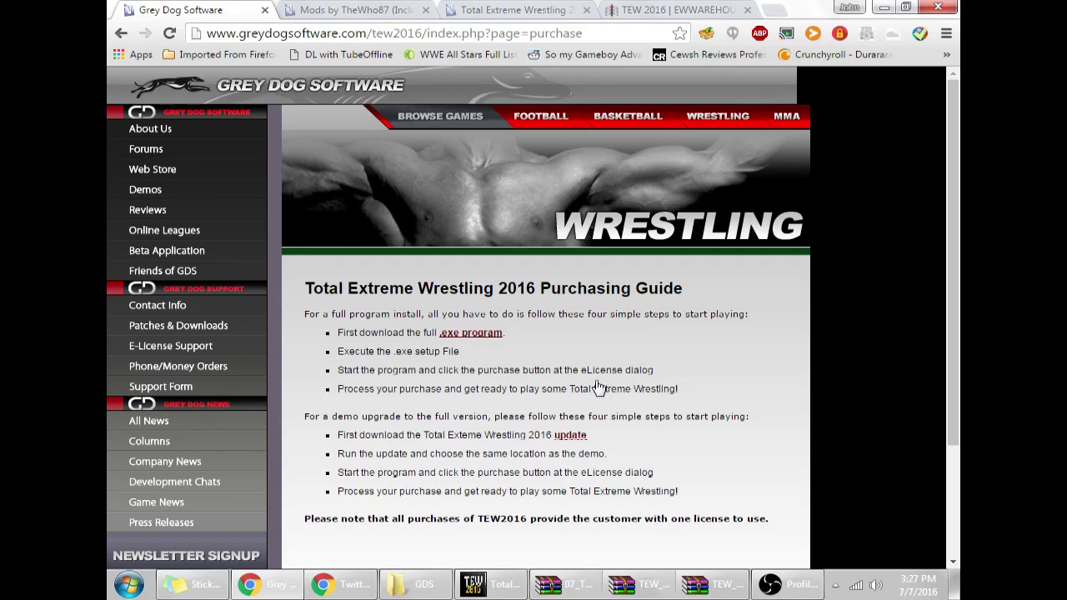
scroll(763, 403, down, 2)
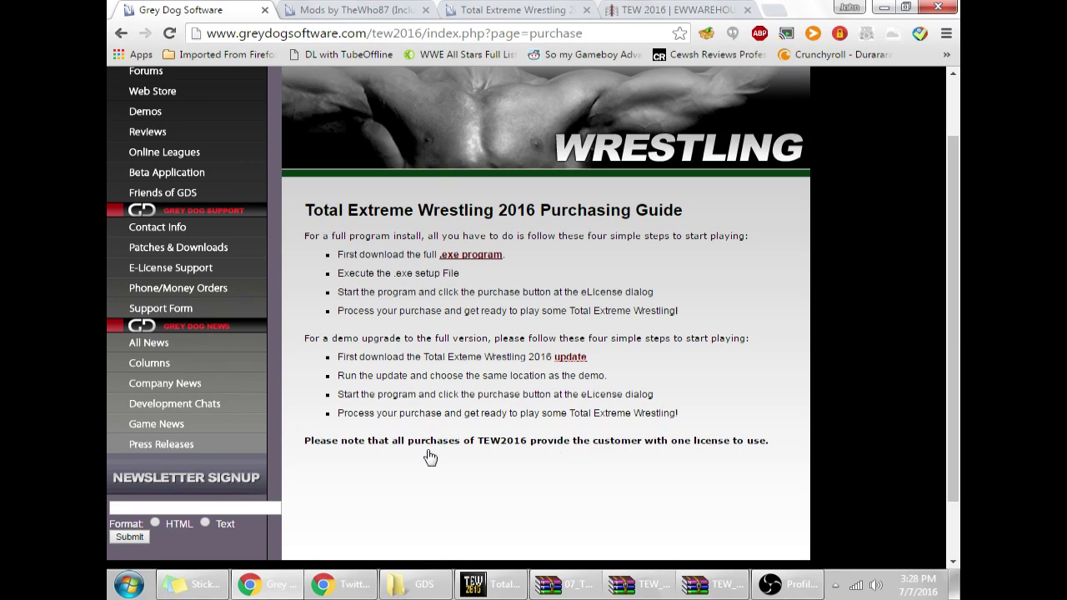
scroll(792, 442, up, 2)
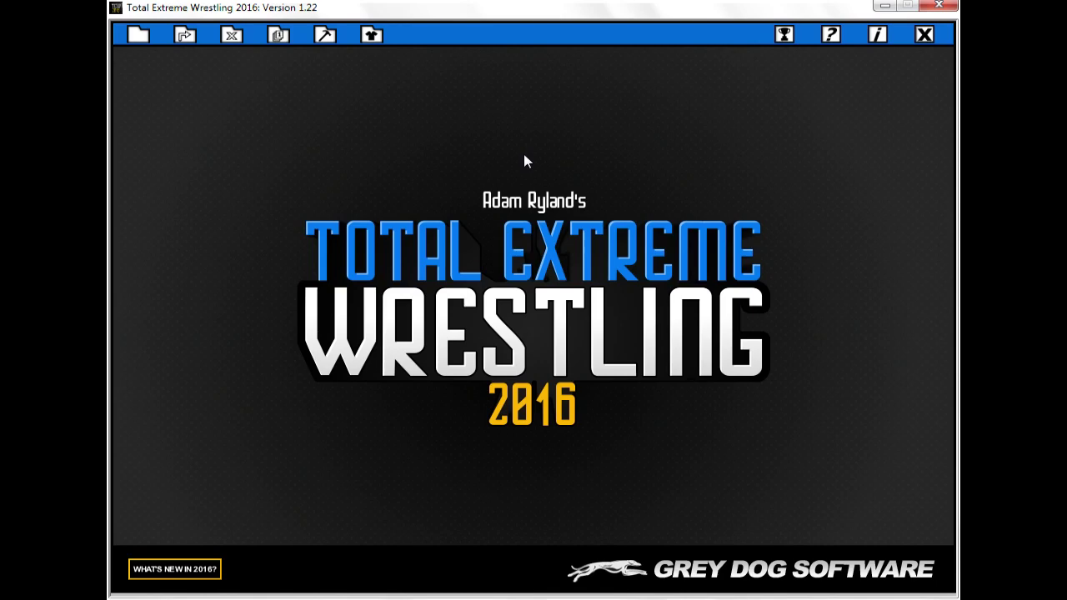
View the game's available data sets and the default database's details, keeping the current selection
click(284, 38)
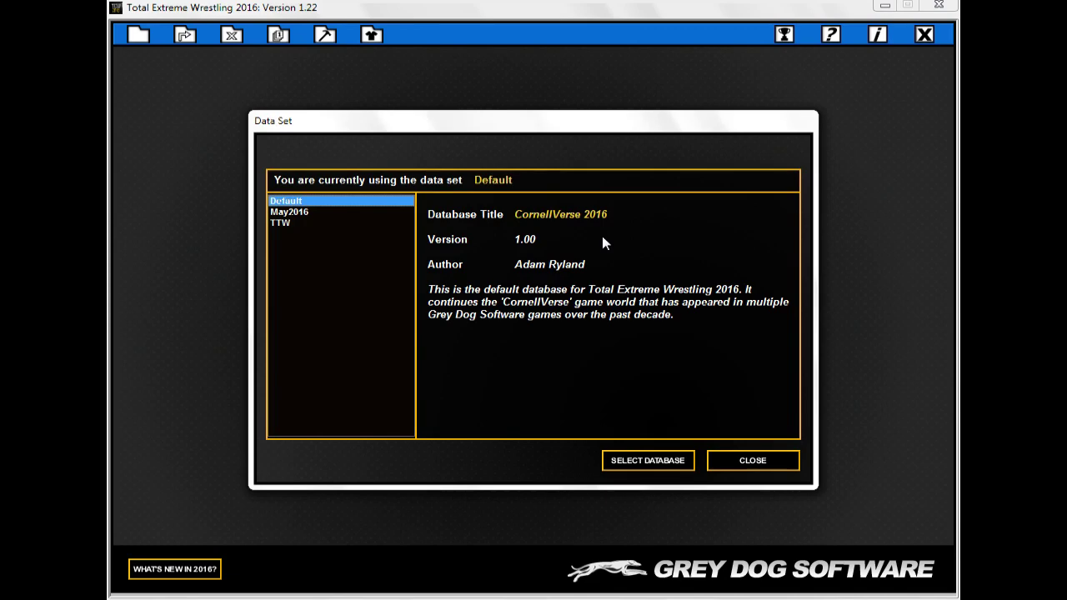
click(760, 464)
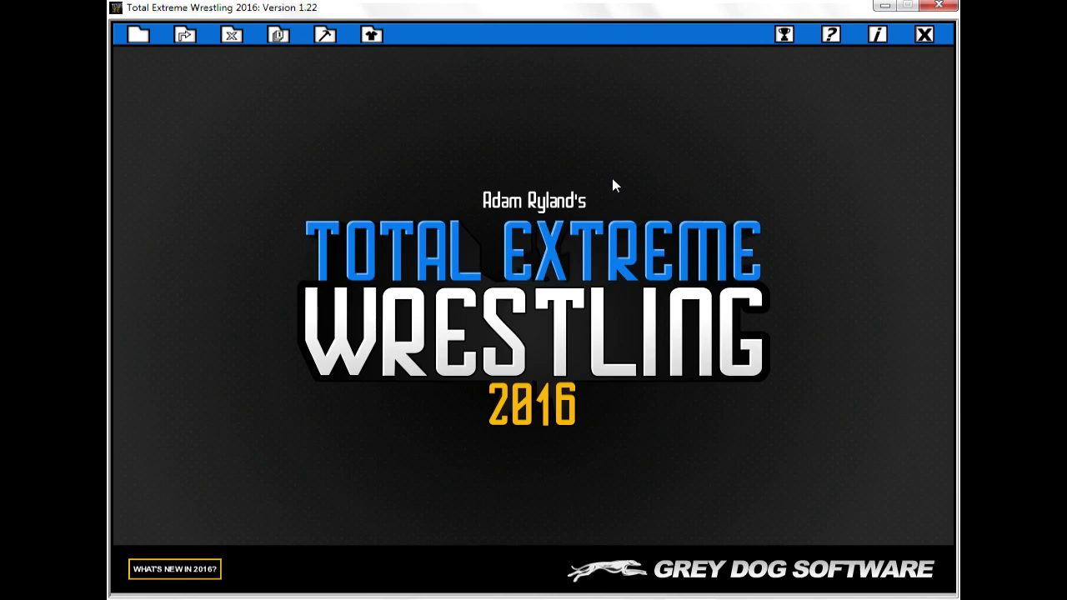
Switch to Chrome and look through the mod threads in the Total Extreme Wrestling 2016 Mods forum
key(alt+Tab)
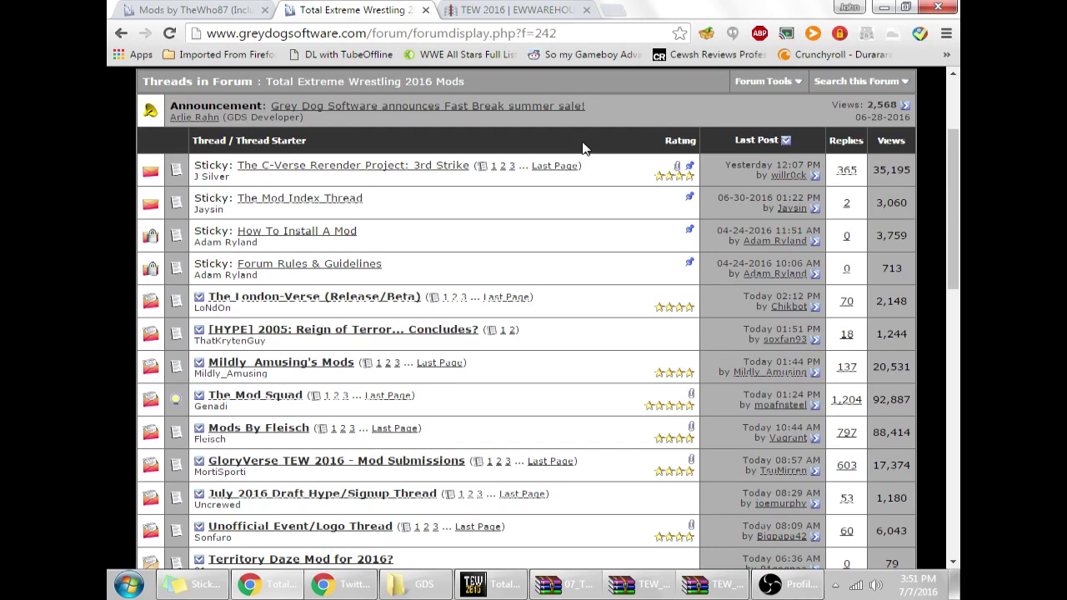
scroll(584, 148, up, 2)
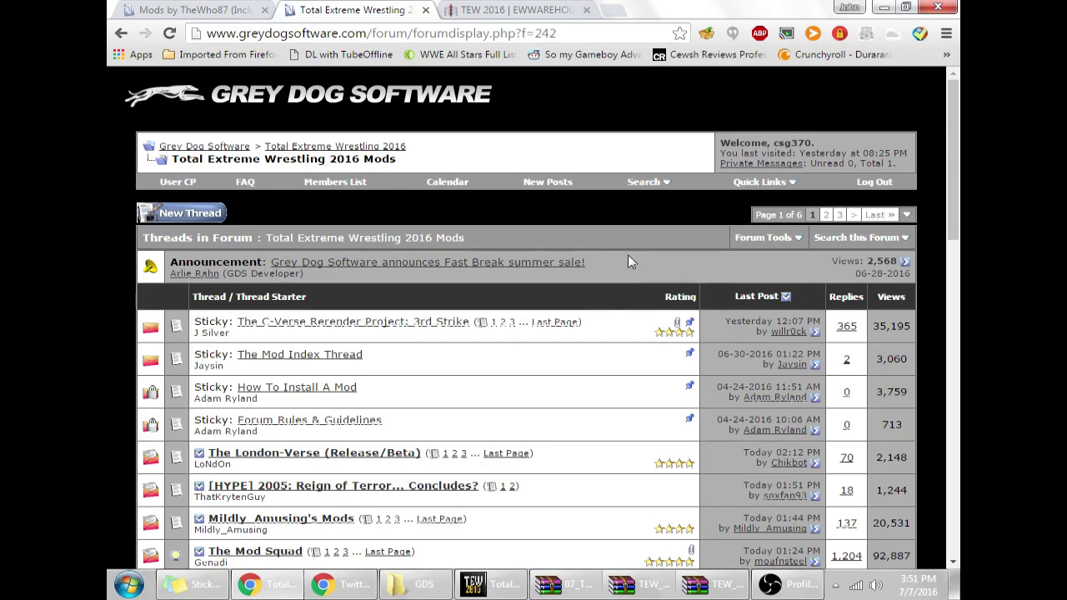
scroll(630, 255, down, 1)
scroll(567, 408, down, 1)
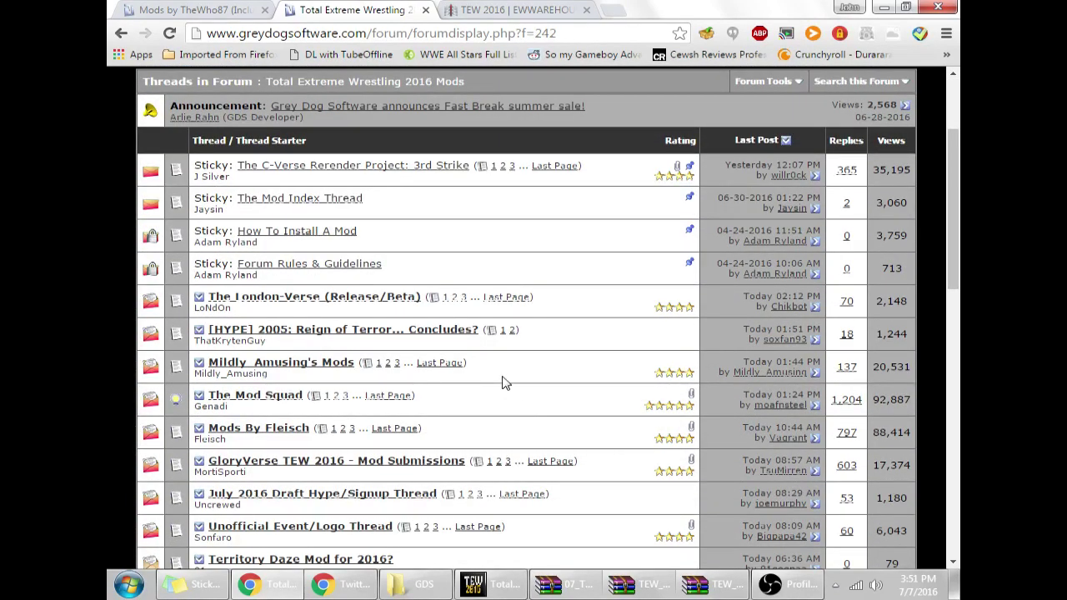
scroll(503, 383, down, 2)
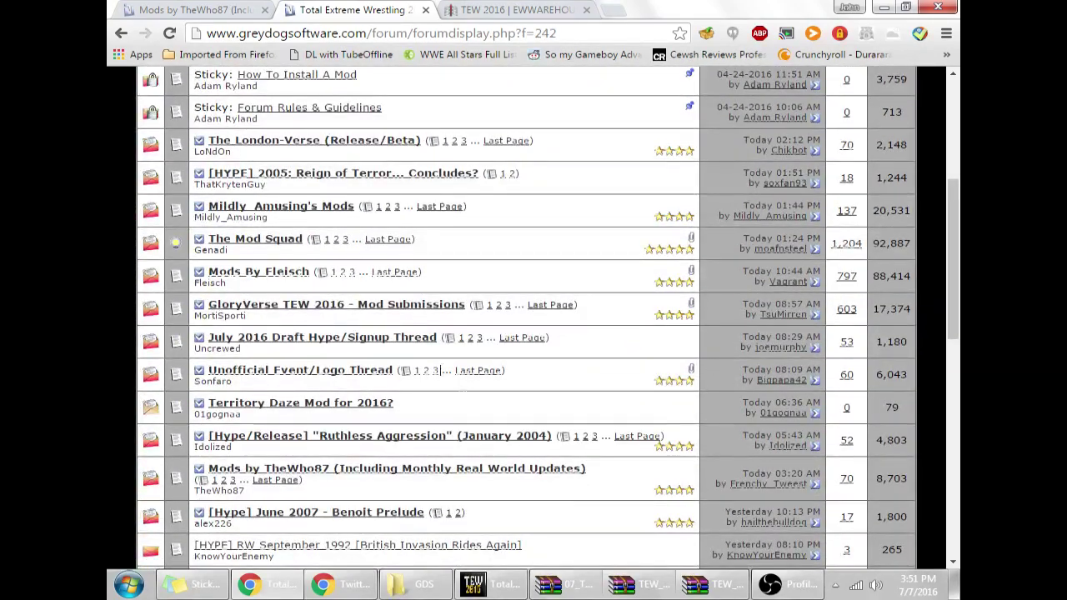
scroll(441, 370, down, 1)
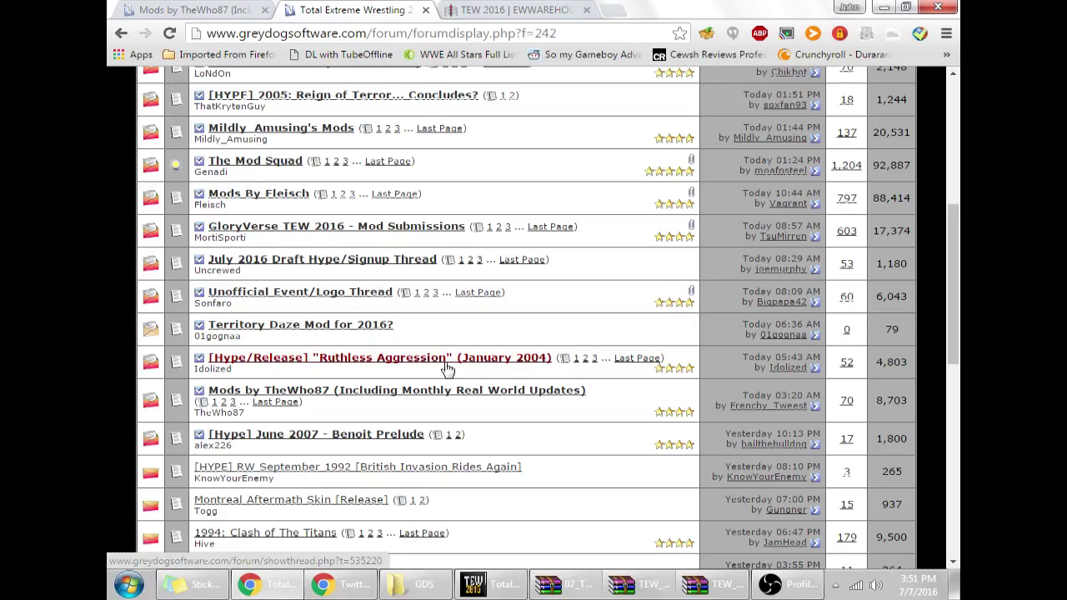
mouse_move(449, 367)
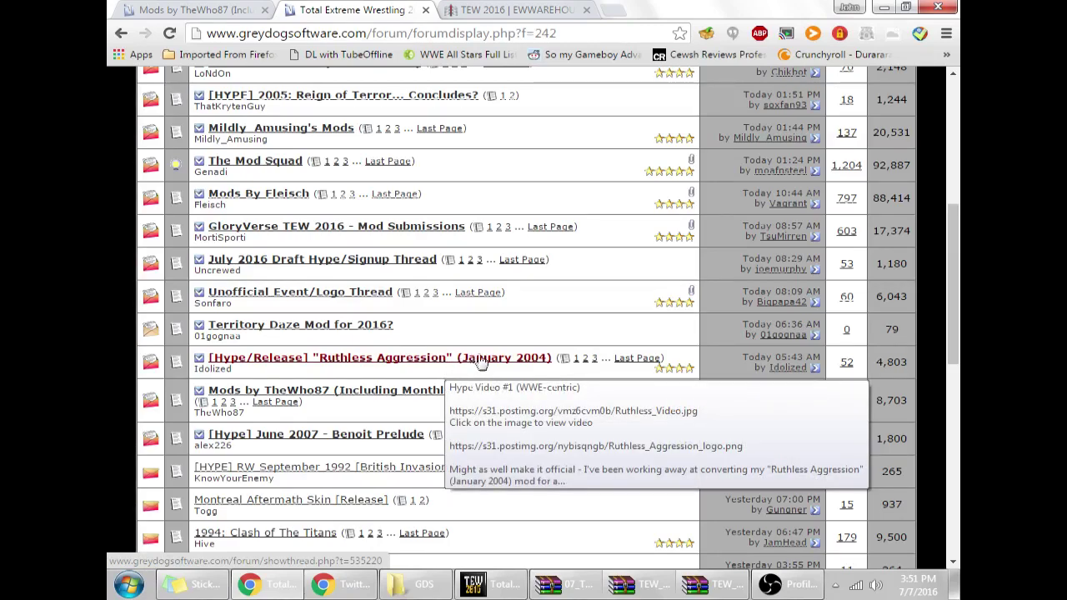
scroll(369, 467, down, 1)
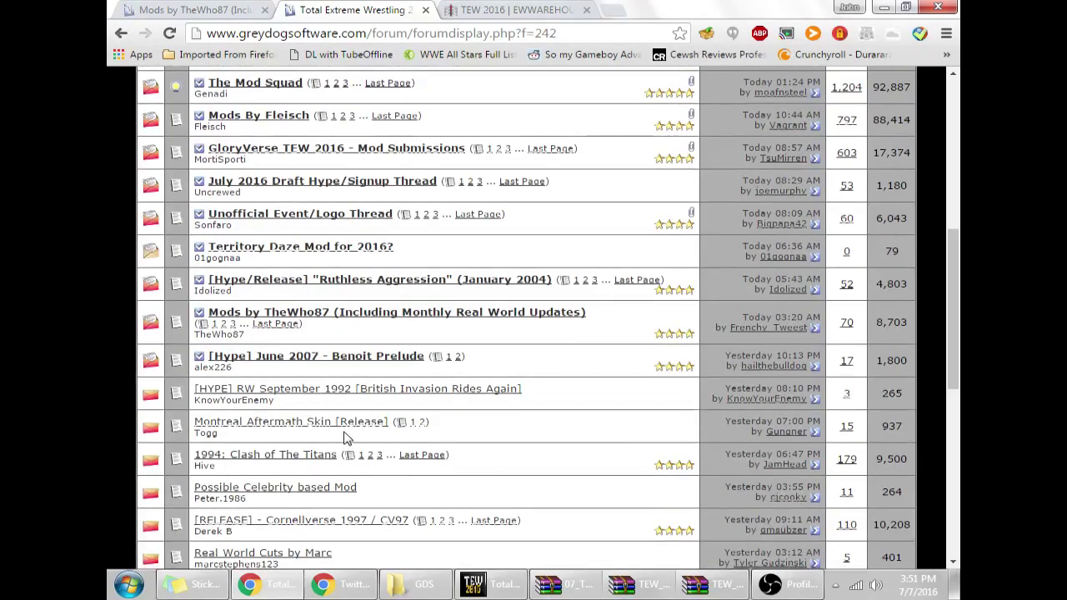
drag(950, 338, 948, 196)
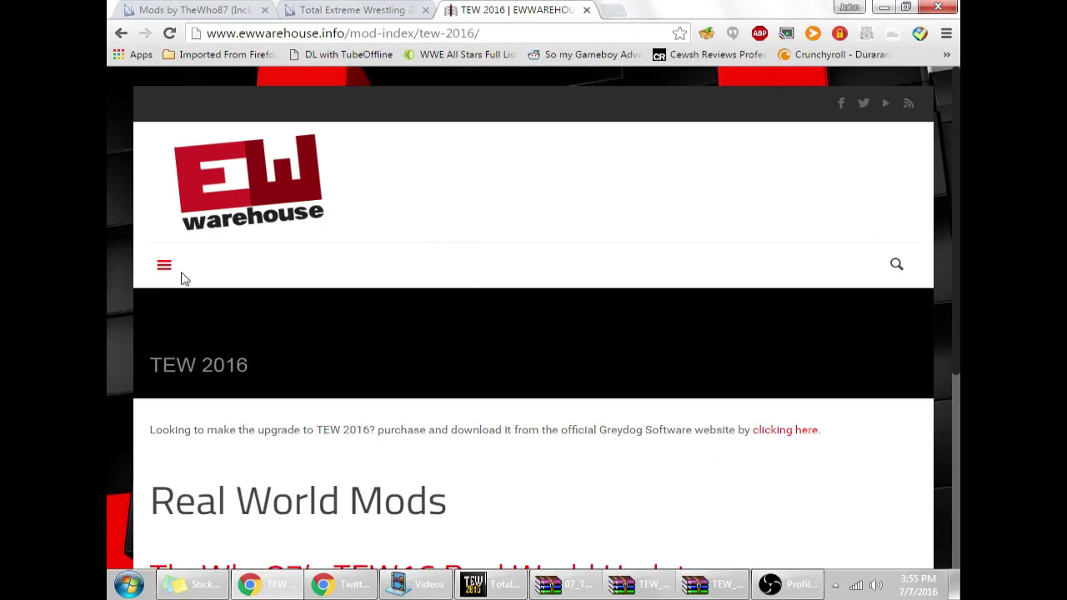
Look over EWWarehouse's TEW 2016 mods page and open the TEW 2013 page from its Mod Index
scroll(606, 398, down, 2)
scroll(633, 400, down, 2)
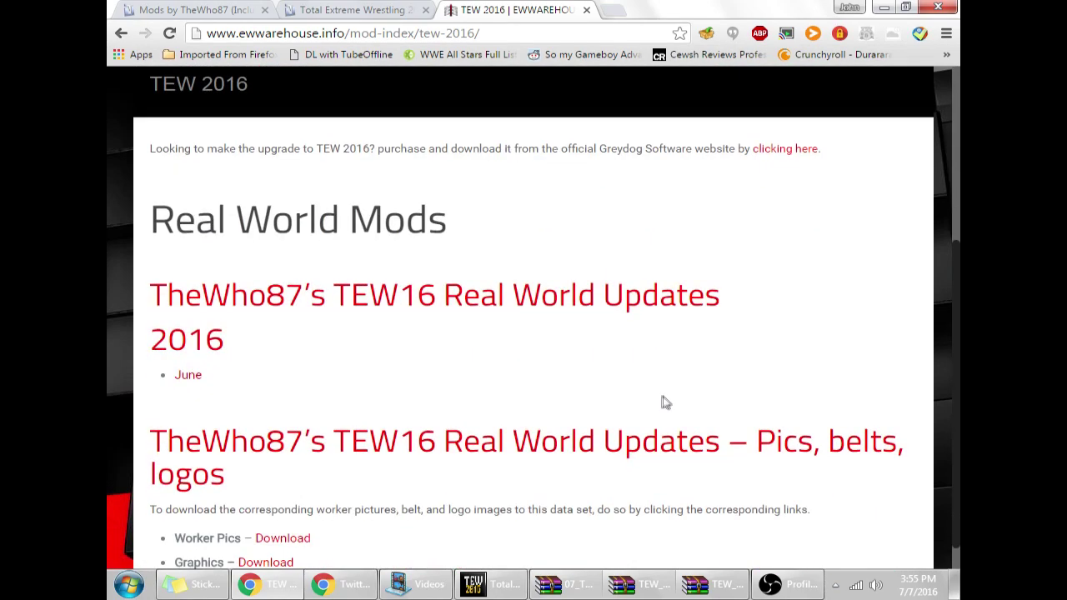
scroll(687, 329, up, 3)
scroll(677, 331, up, 2)
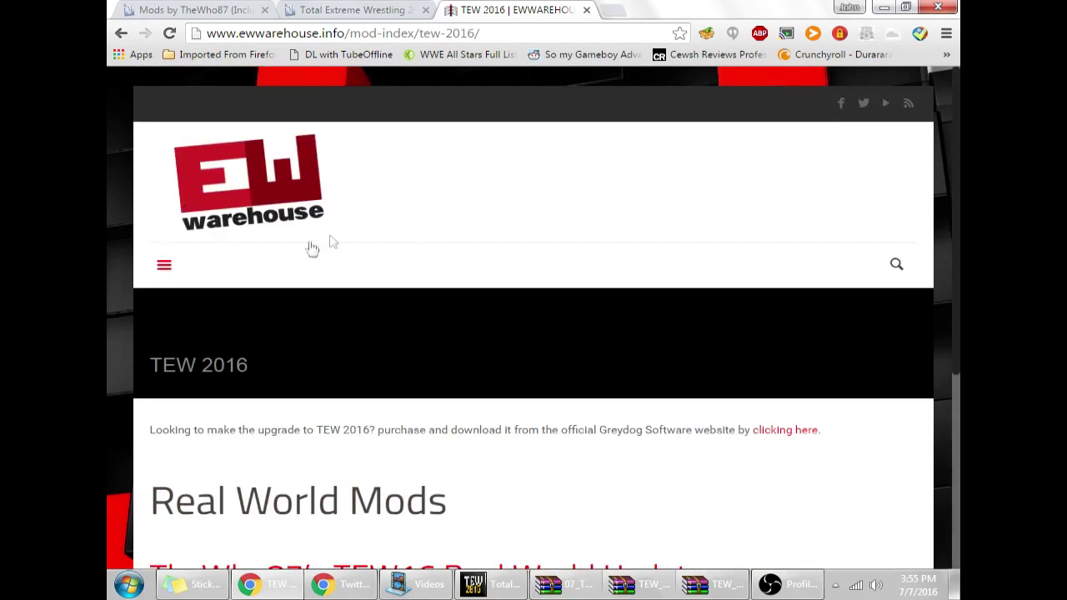
click(173, 268)
mouse_move(252, 376)
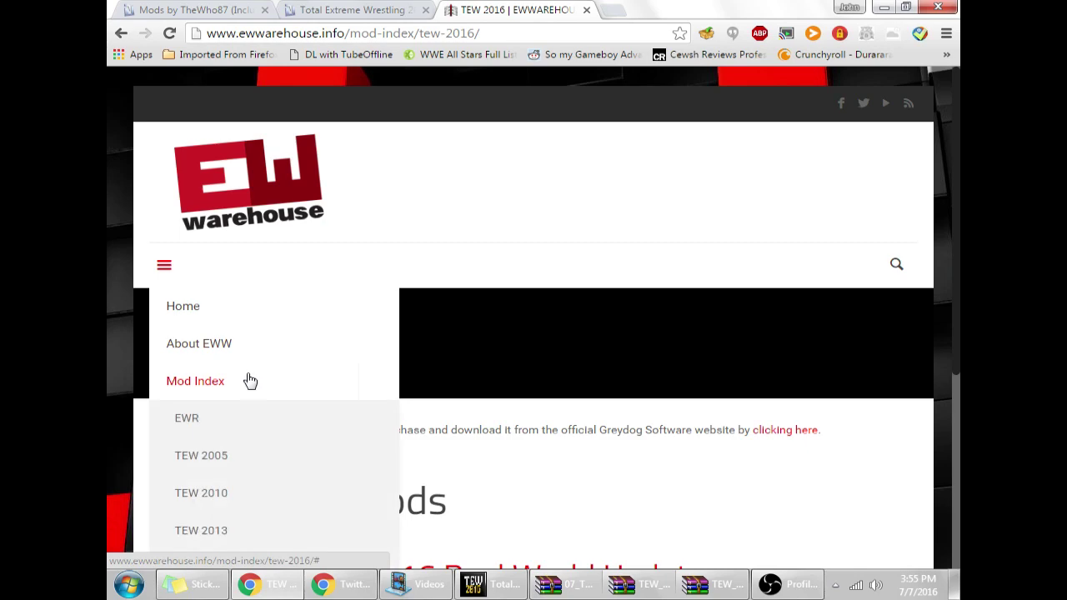
scroll(247, 379, down, 1)
click(230, 436)
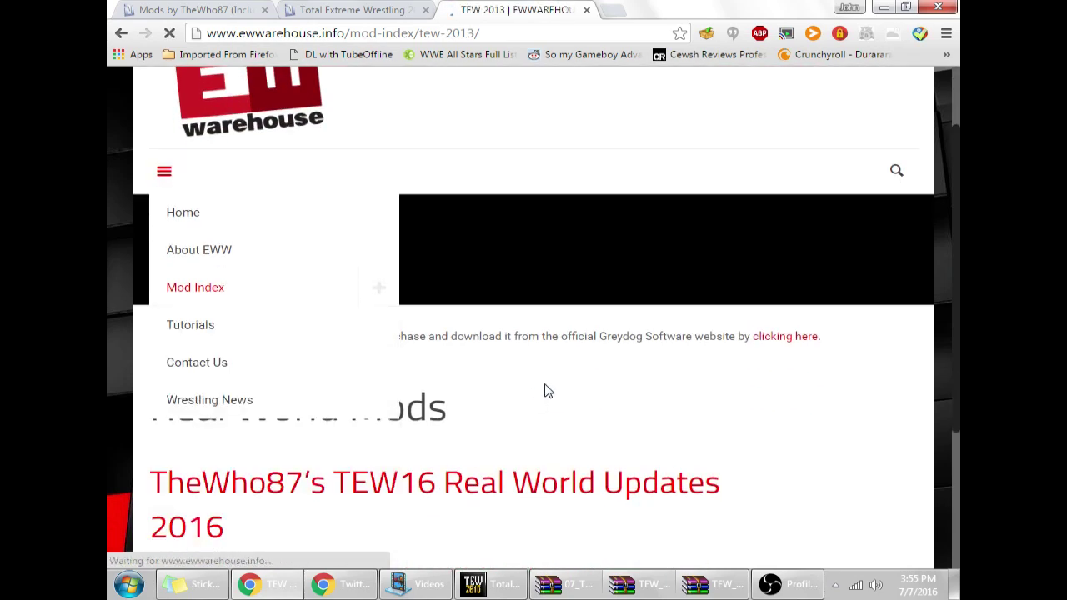
Look through the real world and historical mods listed on the TEW 2013 page
scroll(540, 394, down, 3)
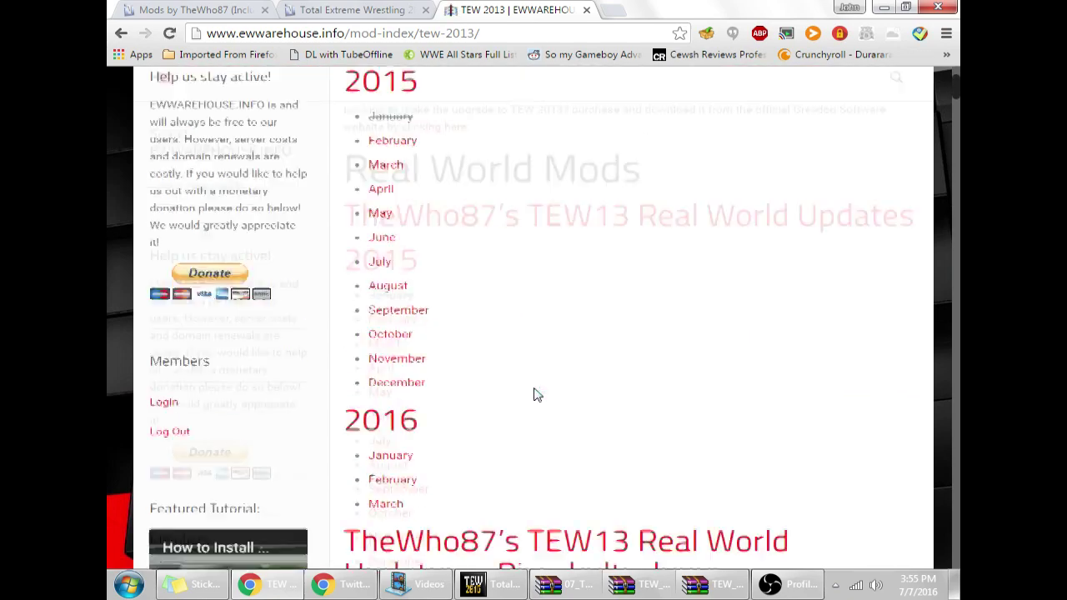
scroll(516, 382, down, 1)
scroll(516, 382, down, 17)
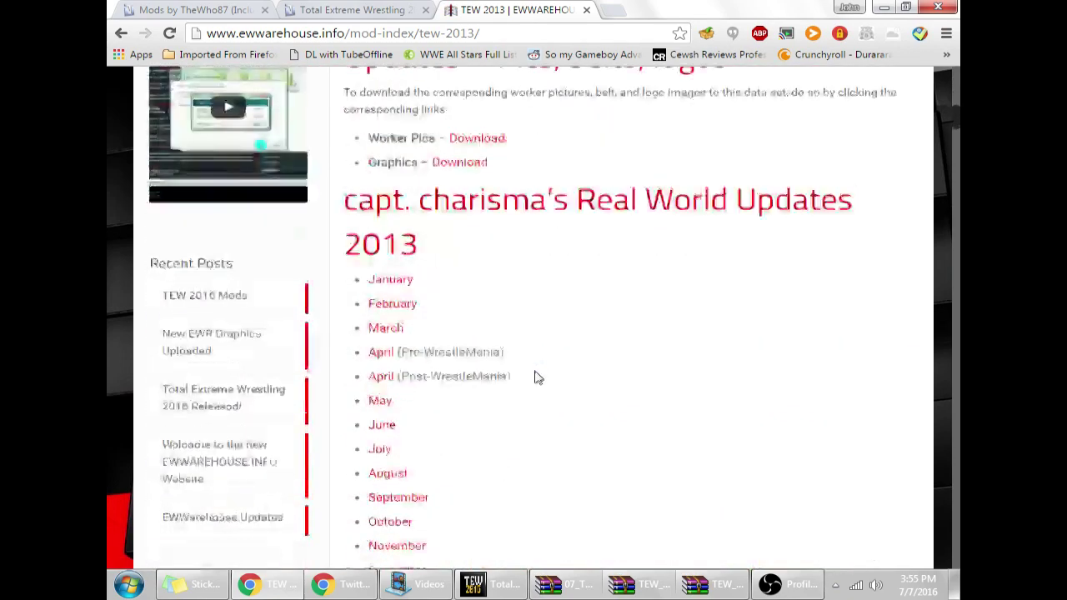
scroll(503, 351, down, 12)
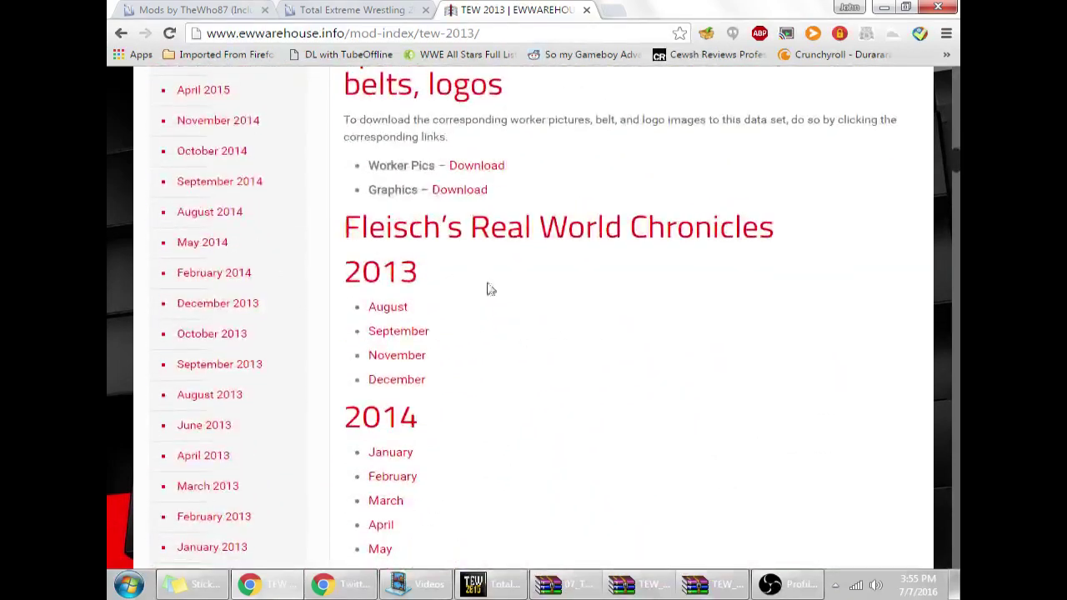
scroll(526, 374, down, 6)
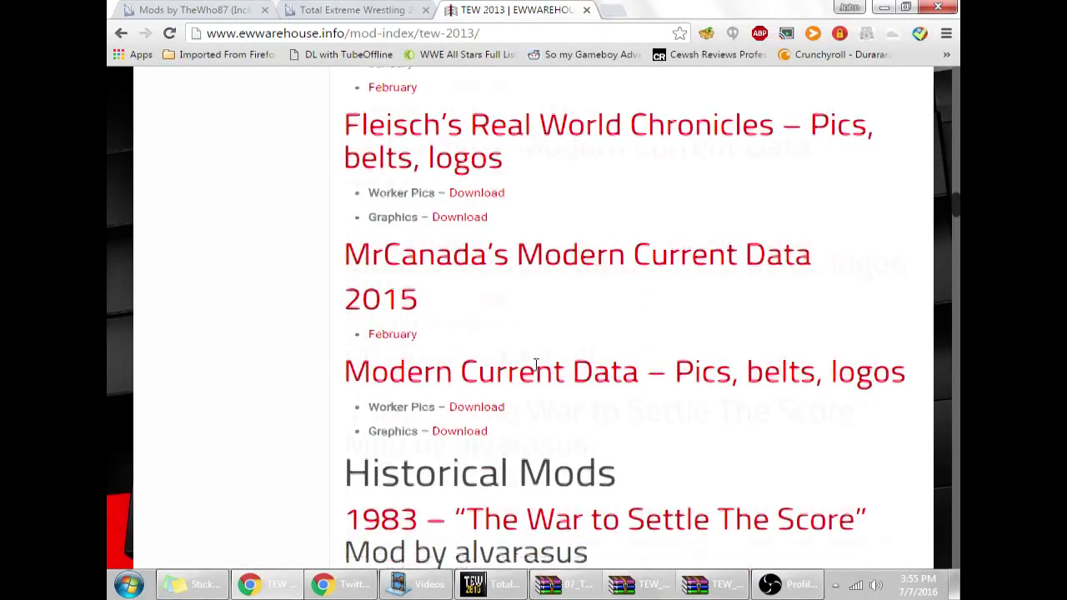
click(315, 8)
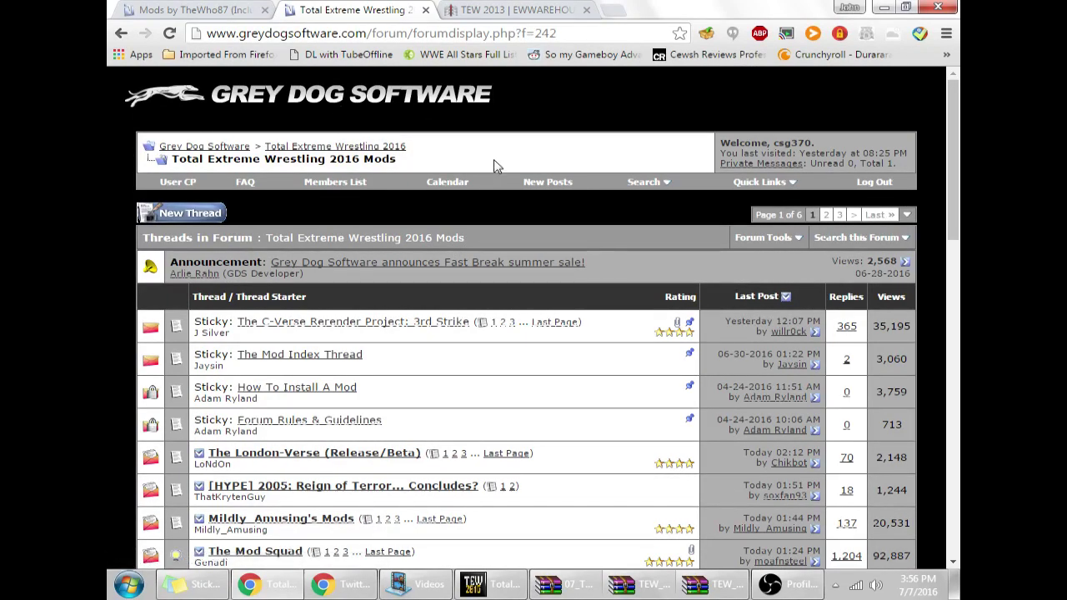
click(523, 9)
scroll(672, 357, down, 2)
scroll(672, 357, down, 15)
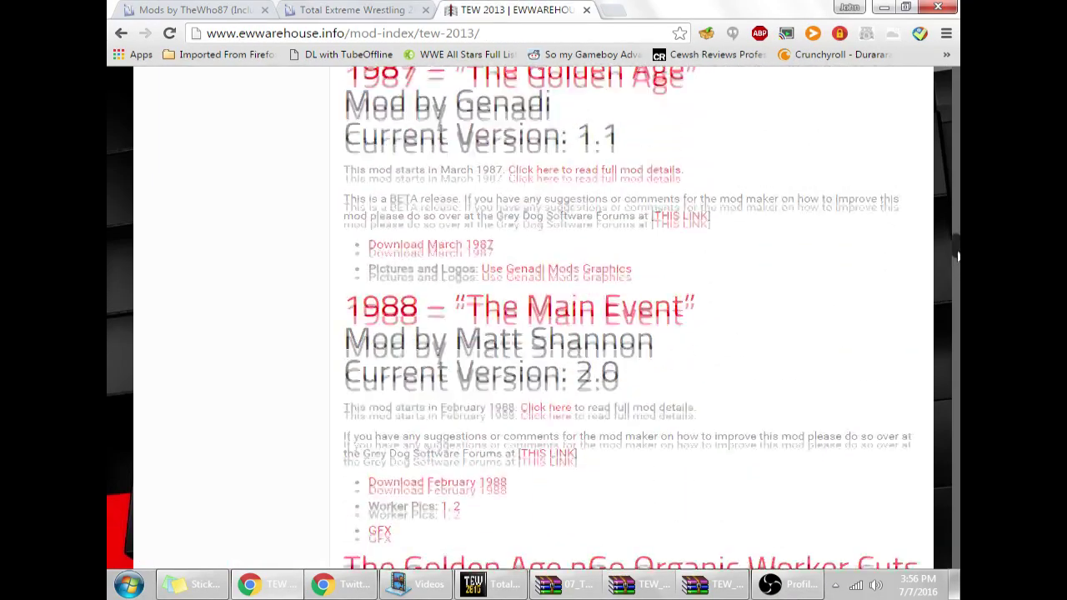
scroll(956, 310, up, 20)
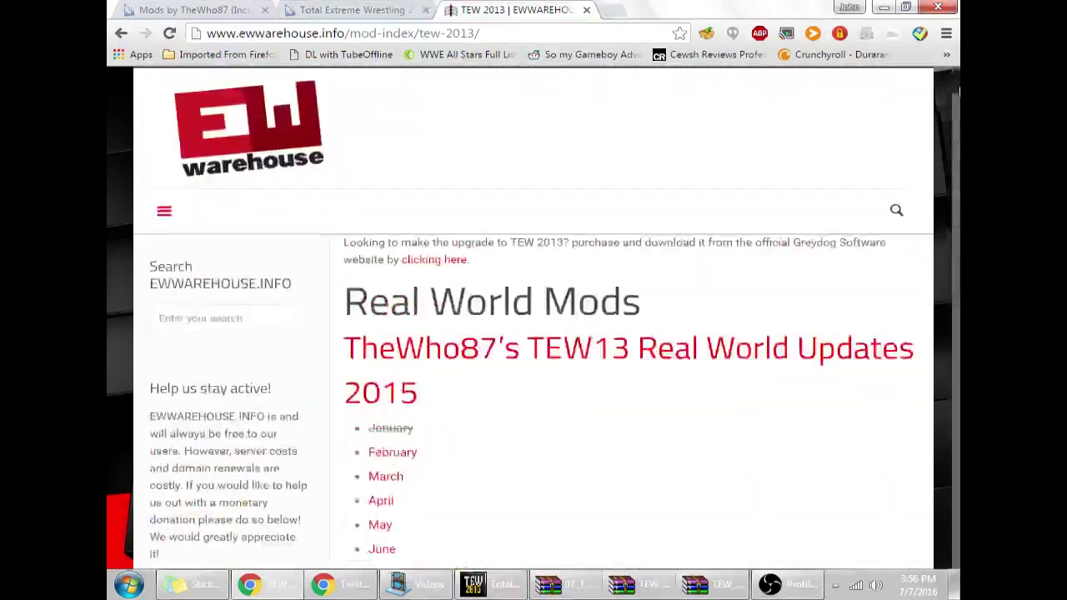
Open the July 2016 database download page from the Mods by TheWho87 forum thread
key(ctrl+Tab)
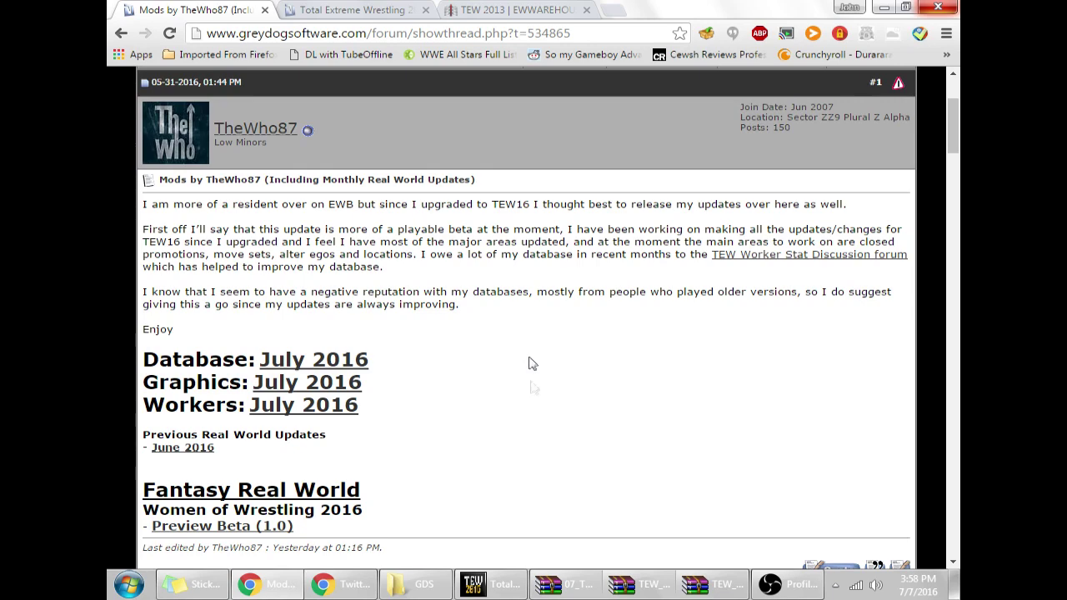
scroll(536, 401, up, 2)
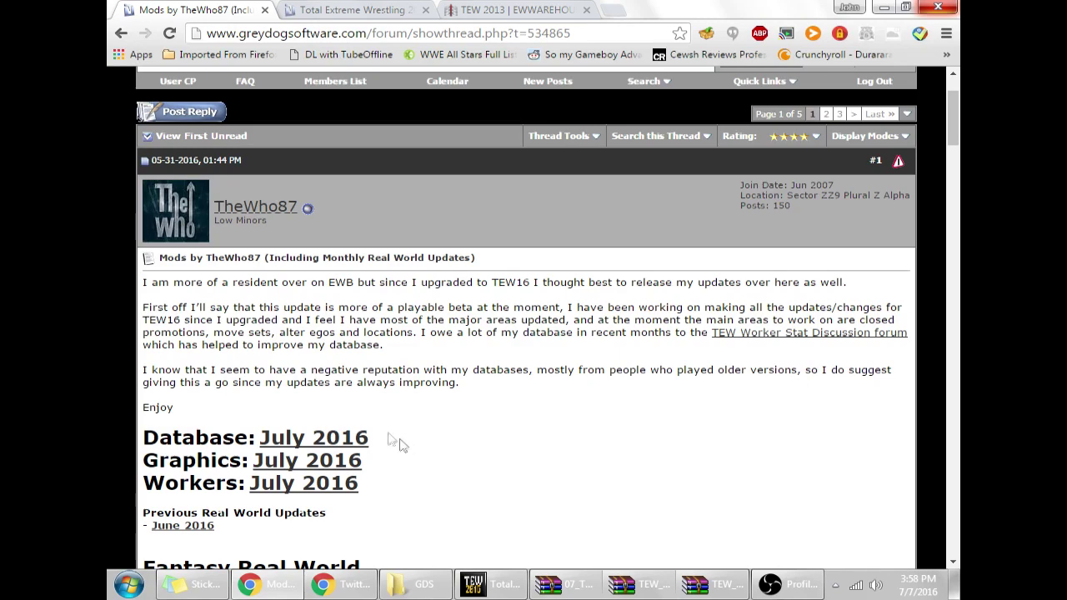
click(310, 442)
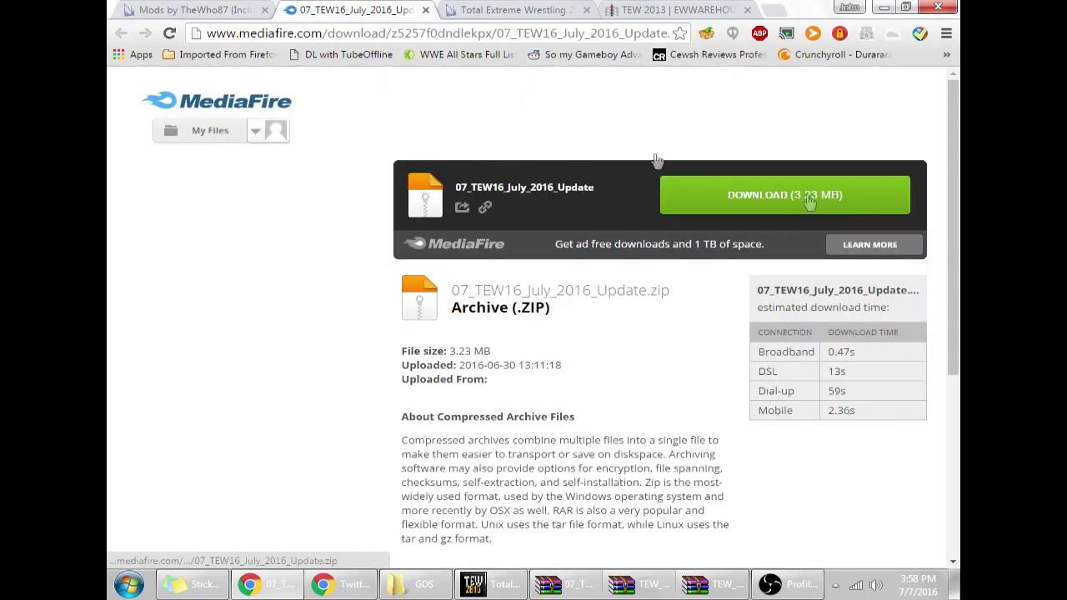
Close the MediaFire download page and switch back to Total Extreme Wrestling 2016
click(425, 10)
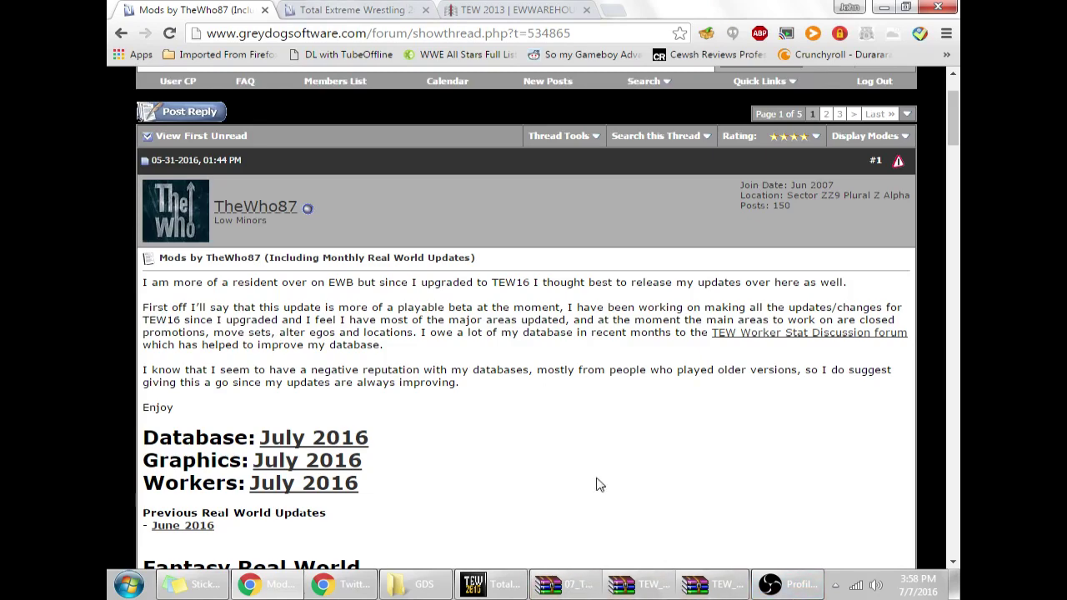
scroll(597, 485, down, 1)
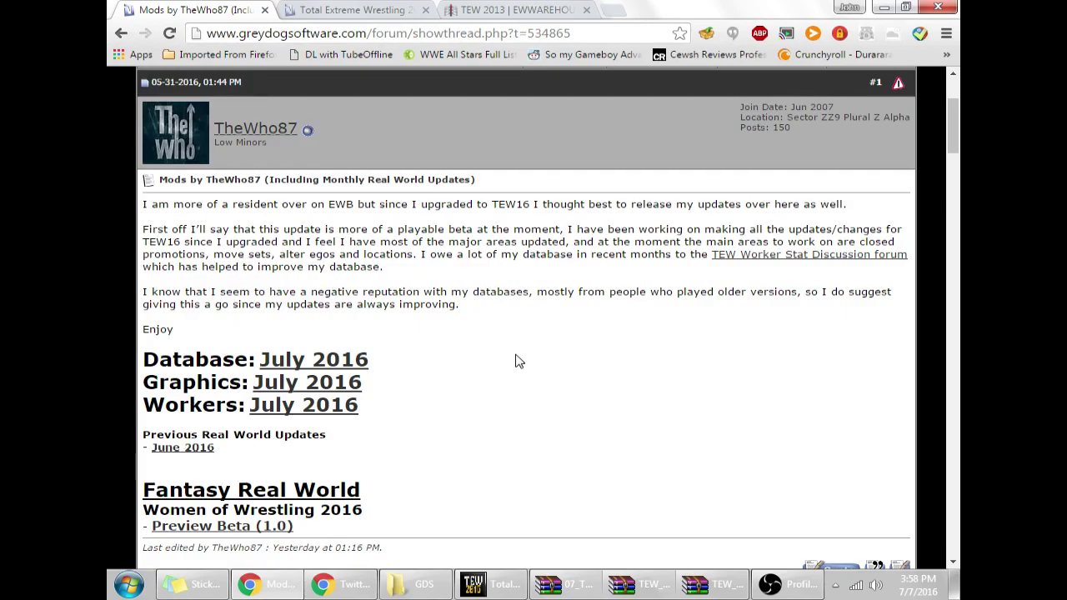
key(alt+Tab)
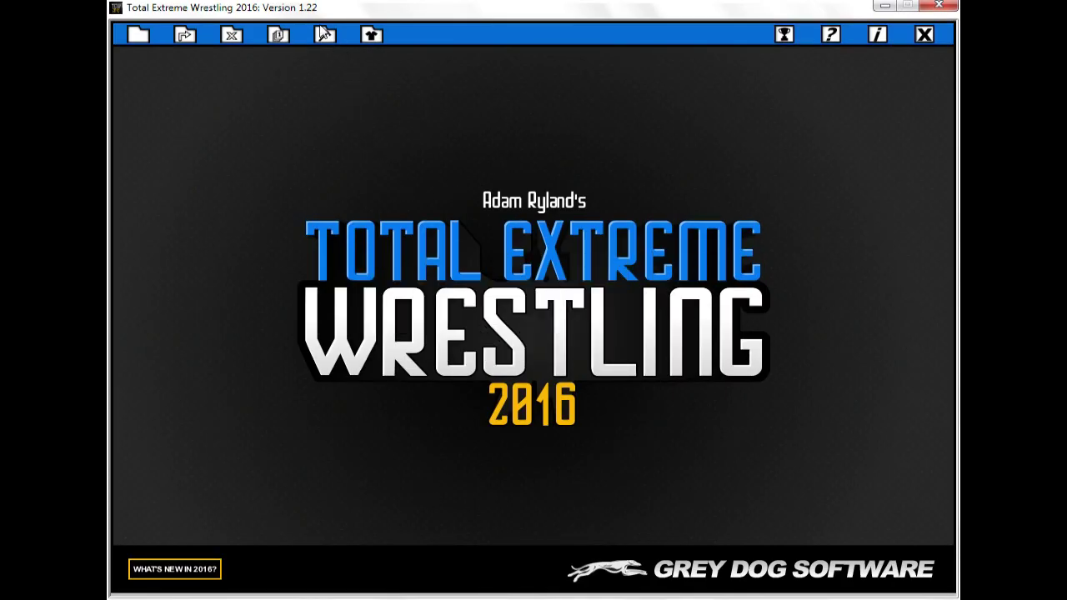
Create a new database named July2016 in the game's editor
click(324, 34)
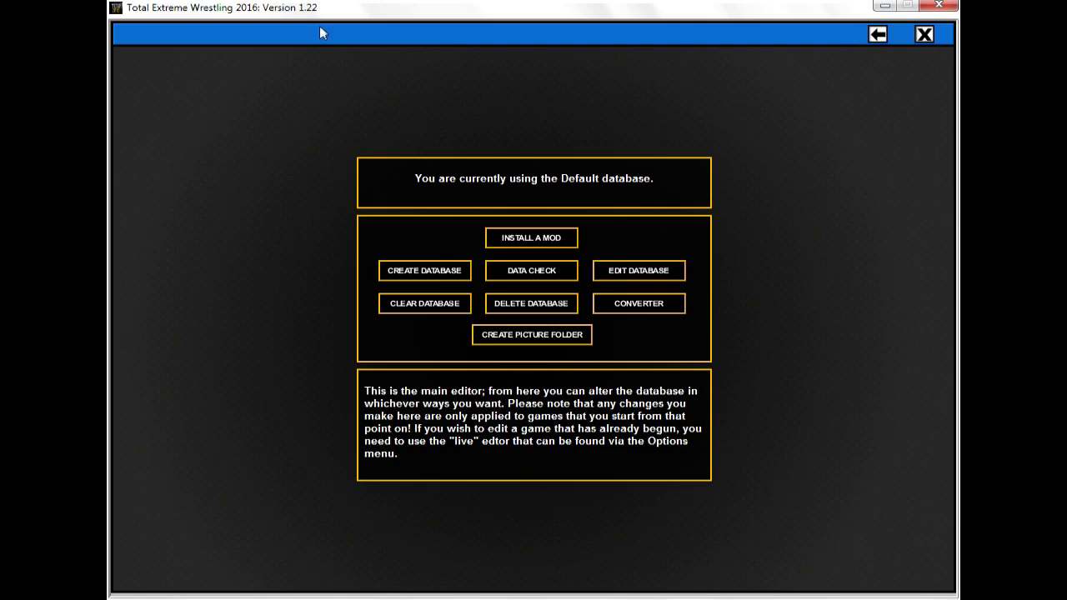
click(874, 38)
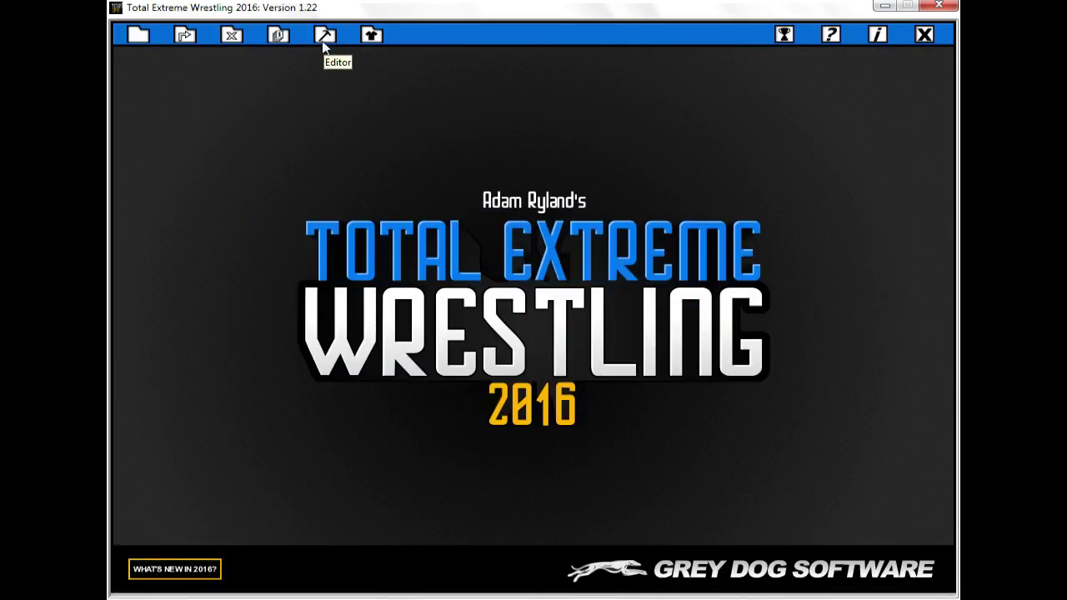
click(326, 37)
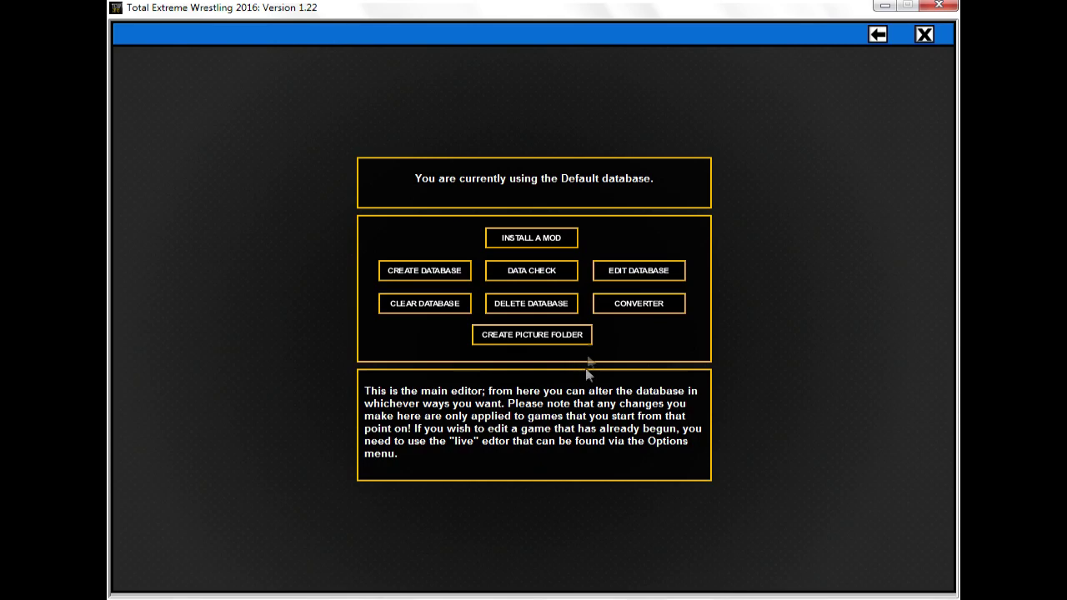
click(419, 271)
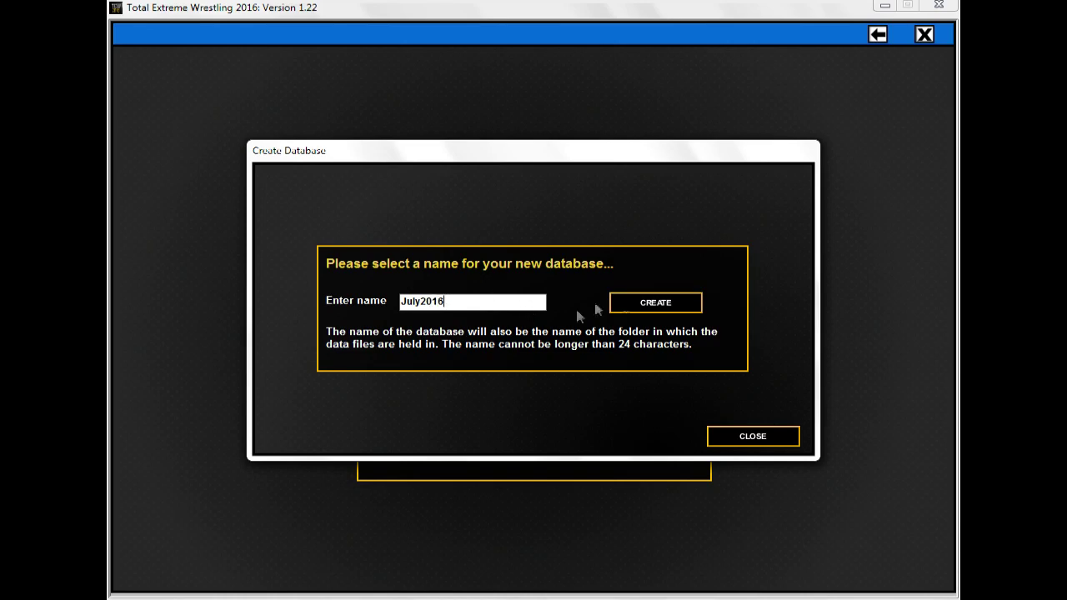
click(657, 305)
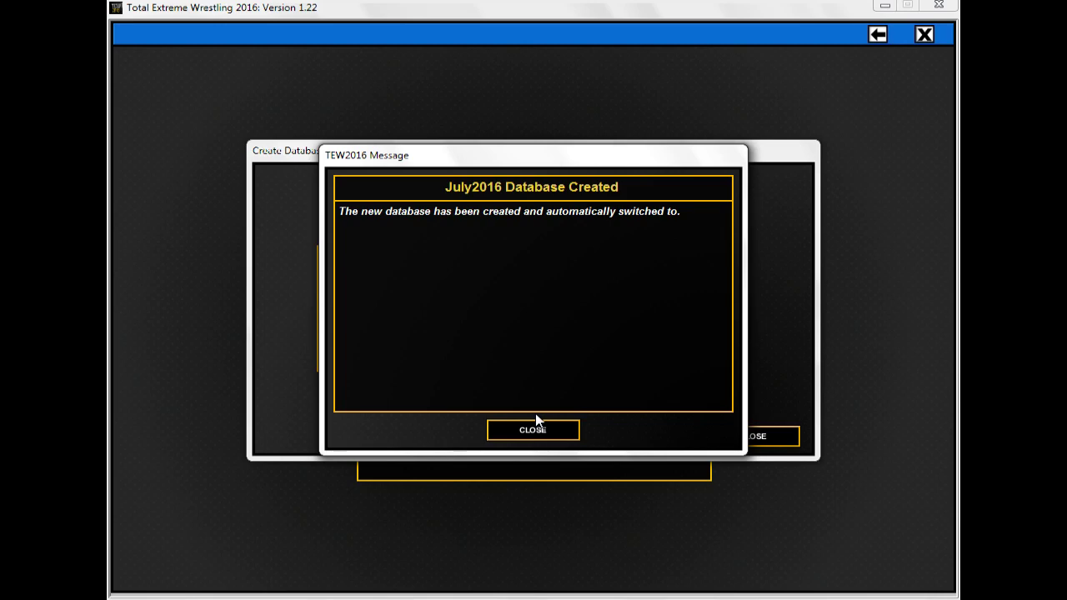
click(534, 429)
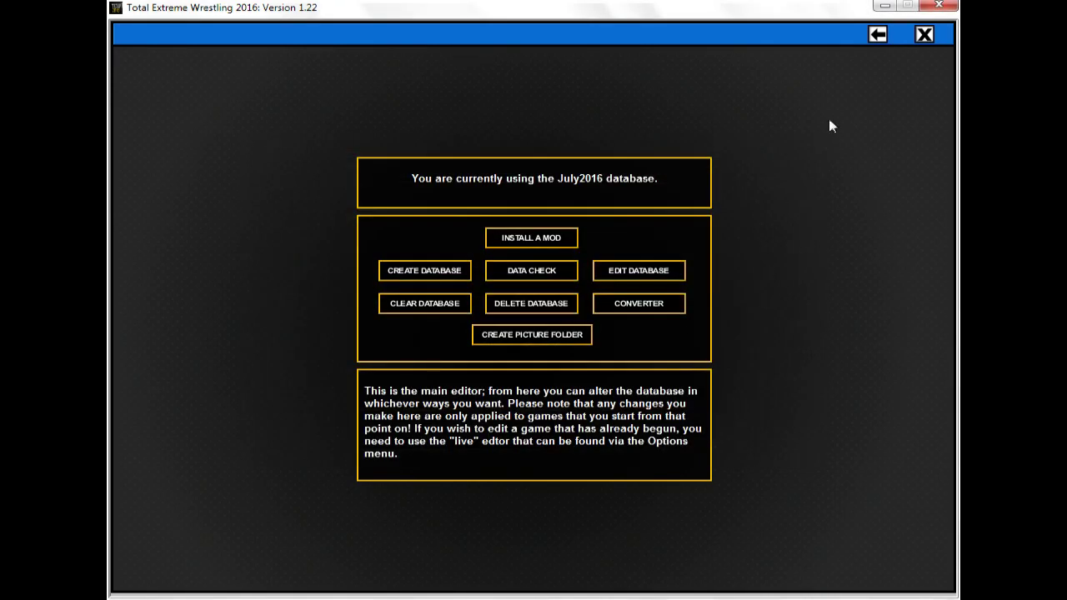
Leave the editor and exit Total Extreme Wrestling 2016
click(883, 37)
click(929, 35)
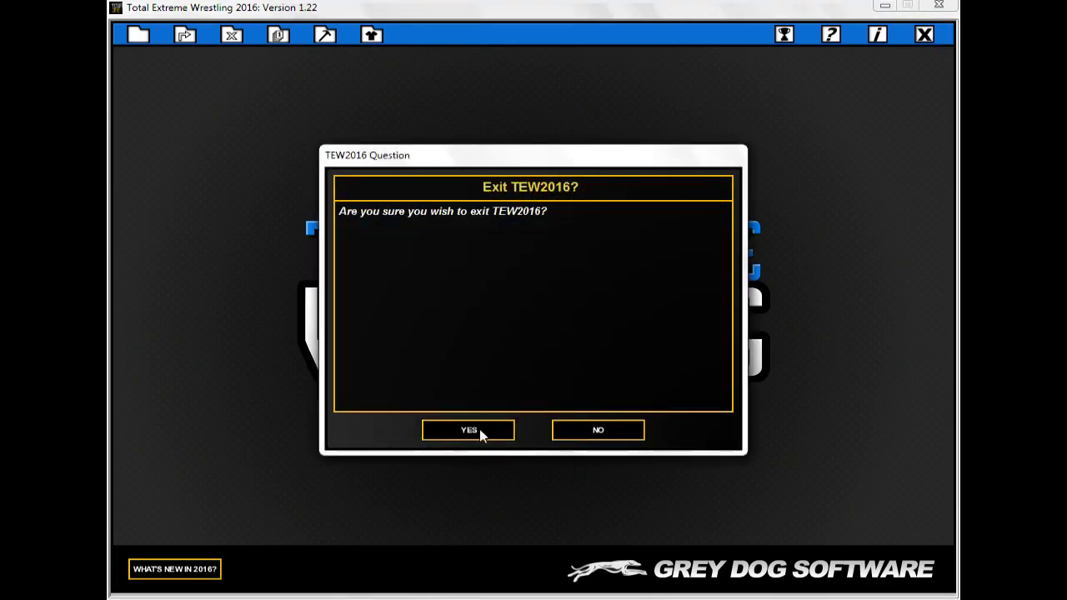
click(480, 431)
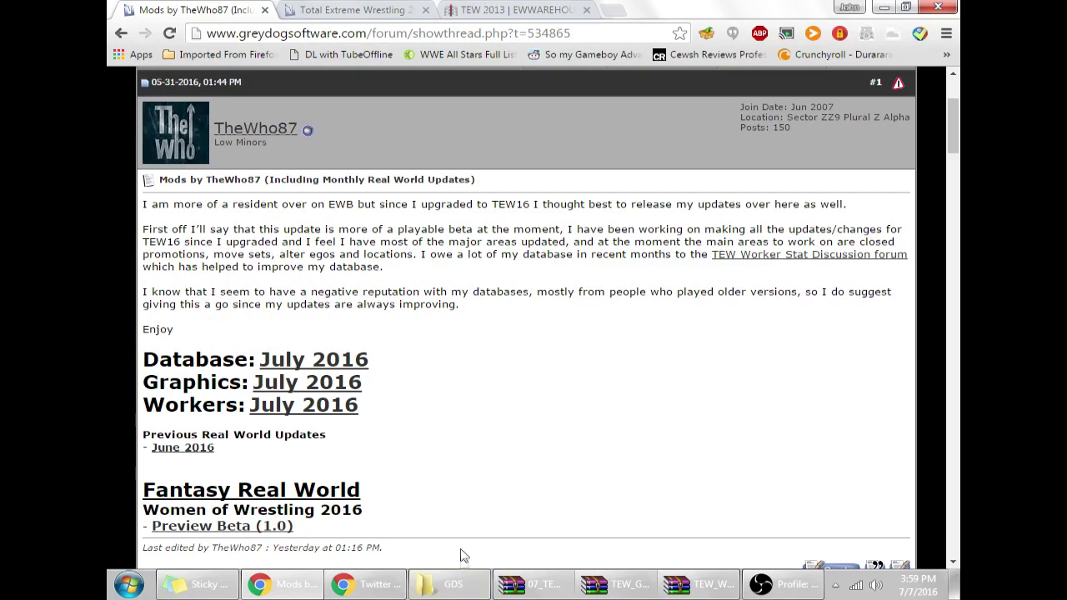
Switch to the GDS folder in Windows Explorer and open the July2016 folder inside TEW2016's Databases folder
click(453, 583)
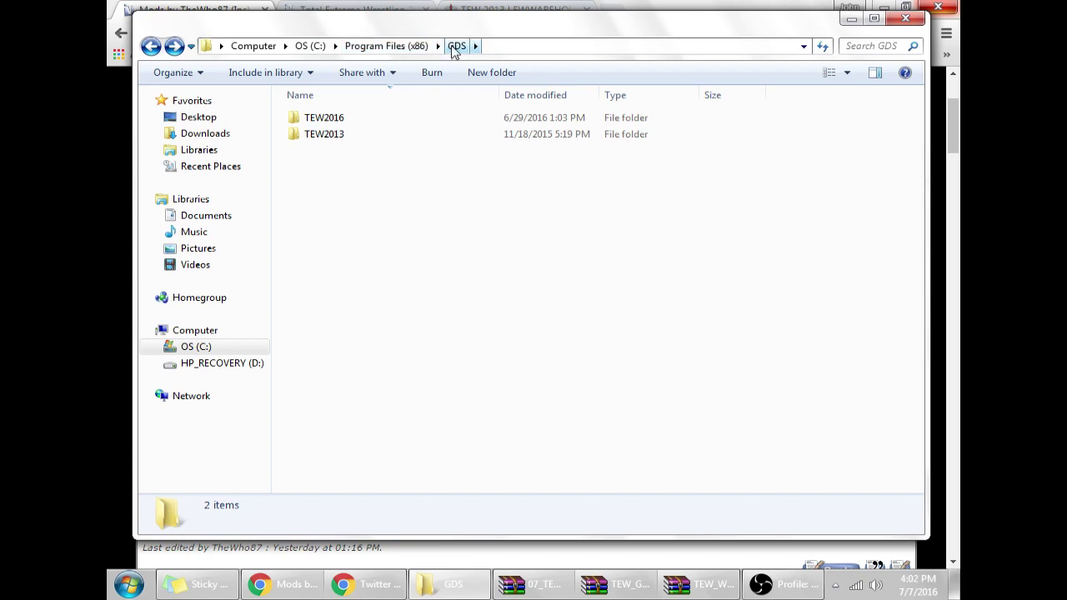
double_click(350, 120)
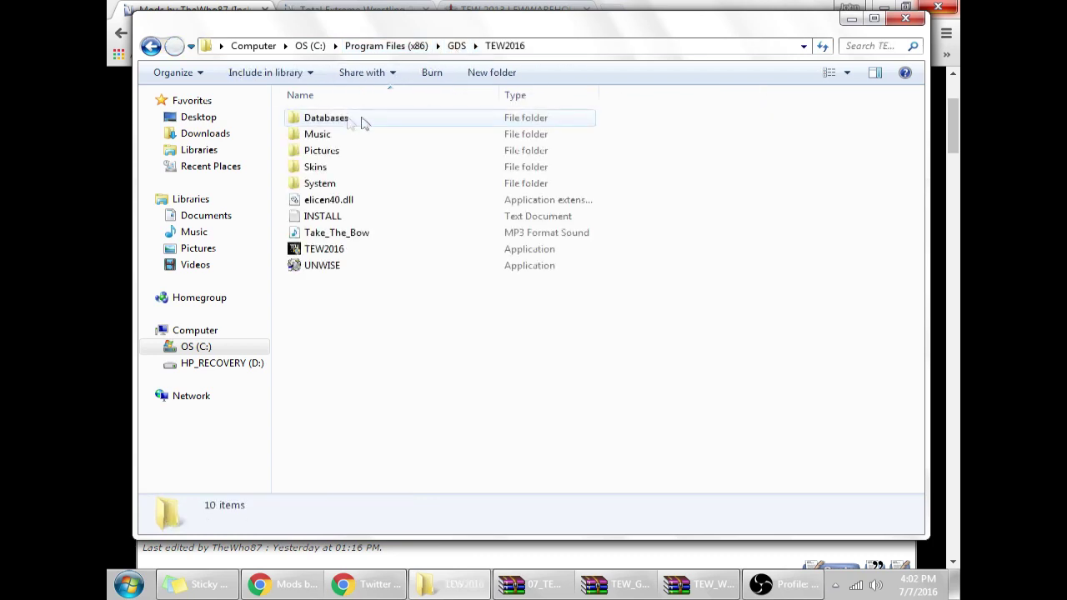
double_click(354, 123)
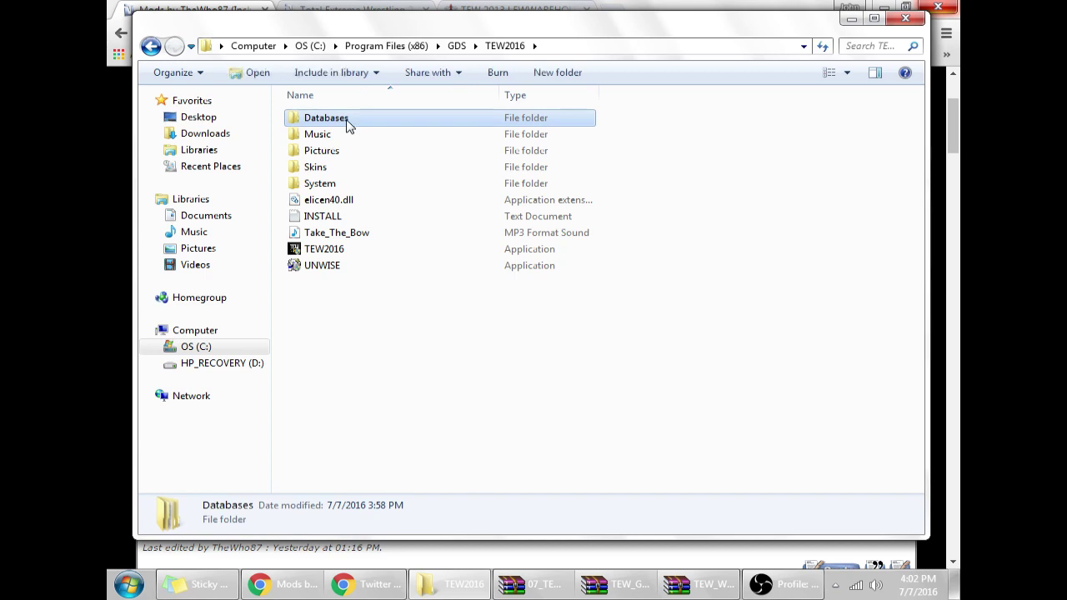
click(341, 138)
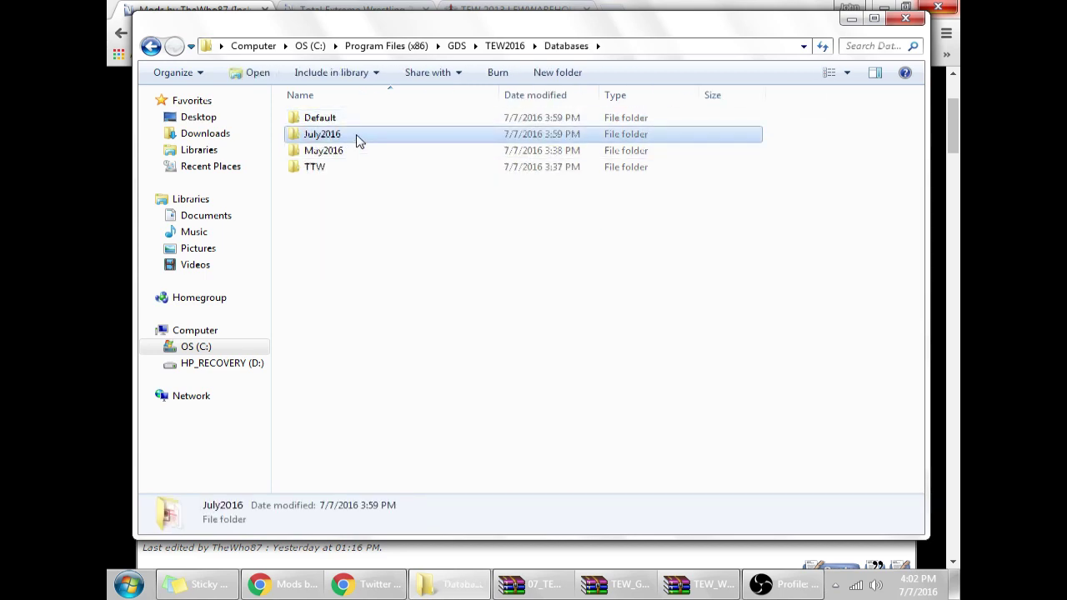
double_click(358, 140)
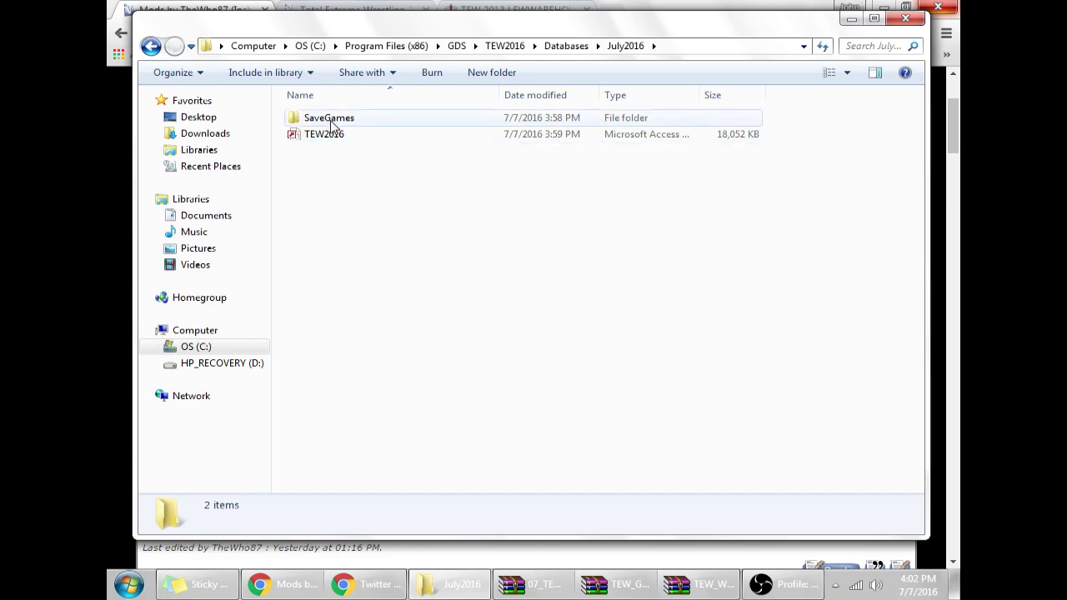
Extract SaveGames and TEW2016.mdb from the Default folder of 07_TEW16_July_2016_Update.zip into the July2016 database folder, replacing existing files, and close the archive
click(536, 586)
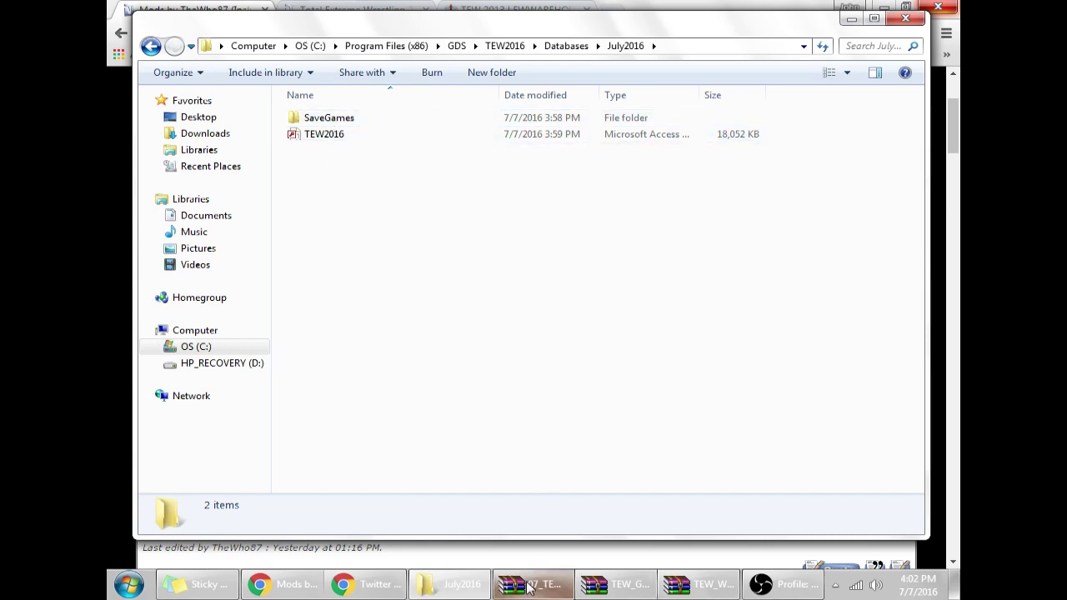
drag(362, 156, 599, 210)
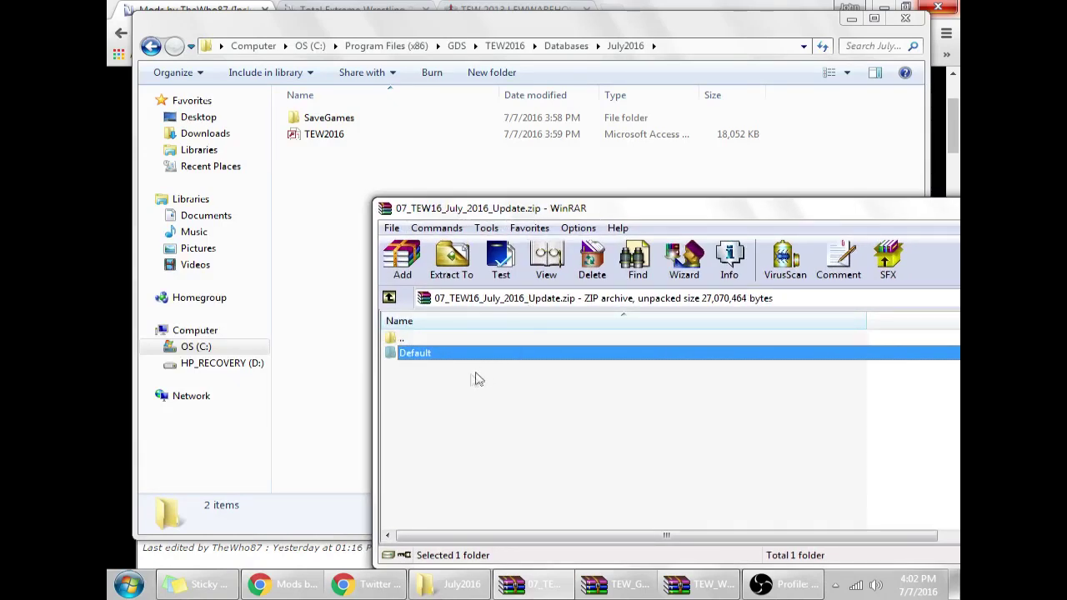
double_click(441, 363)
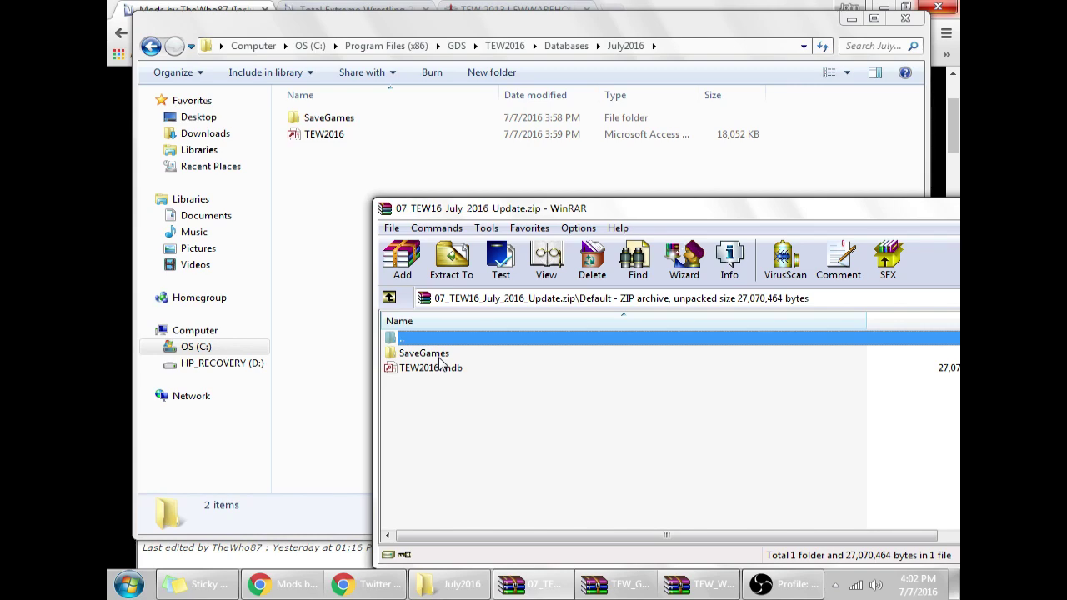
drag(459, 409, 329, 218)
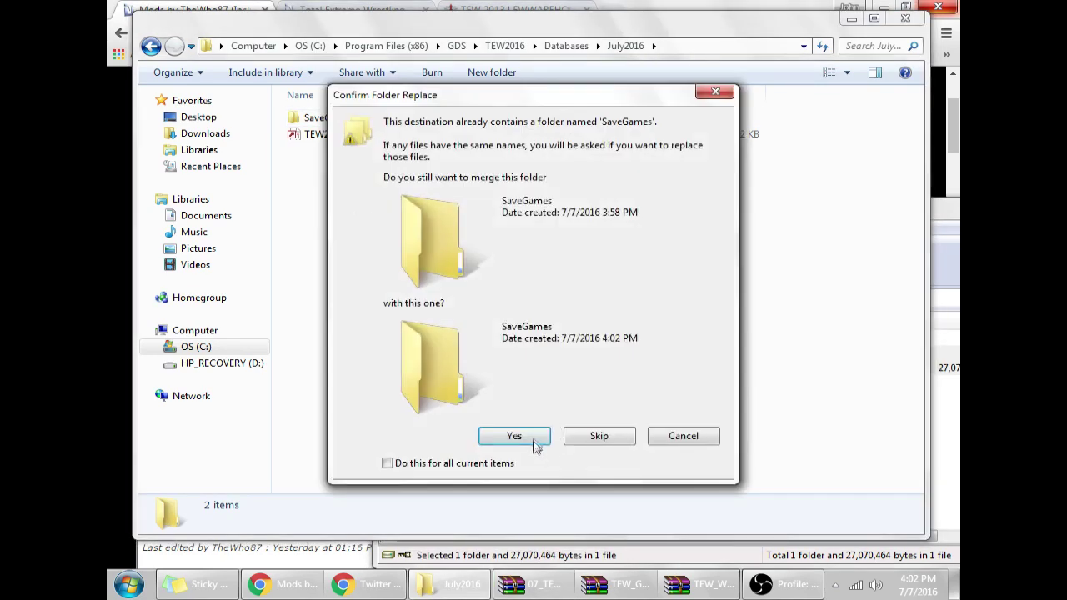
click(534, 446)
click(579, 238)
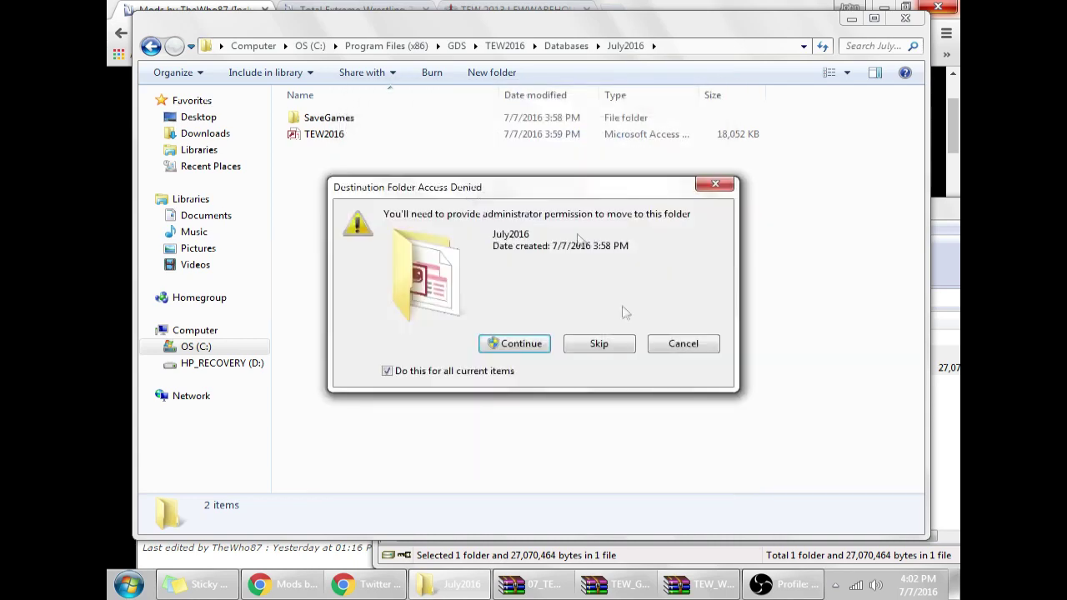
click(540, 349)
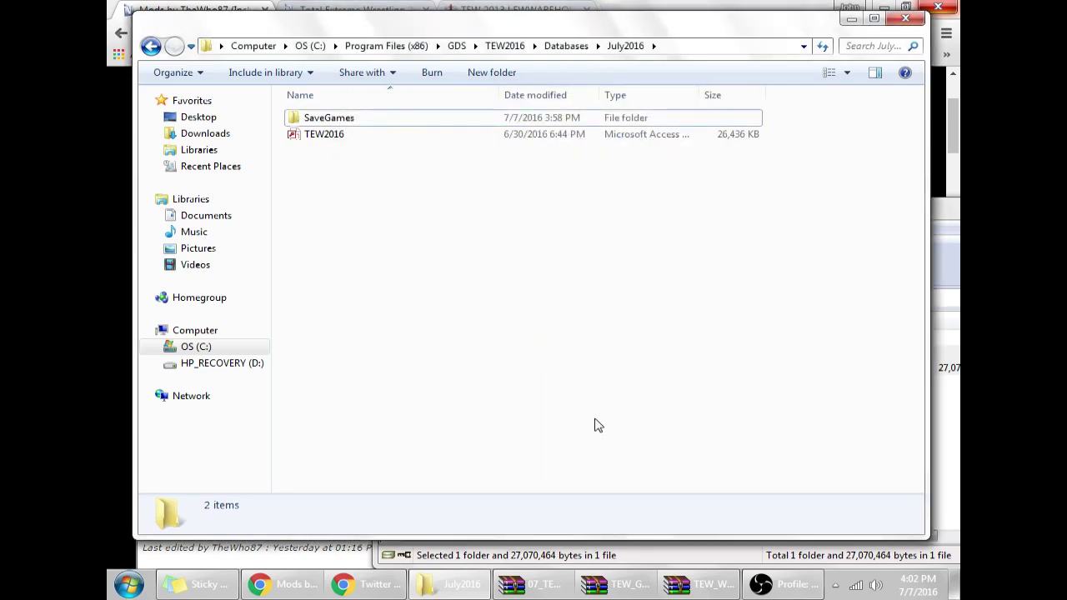
drag(949, 226, 665, 185)
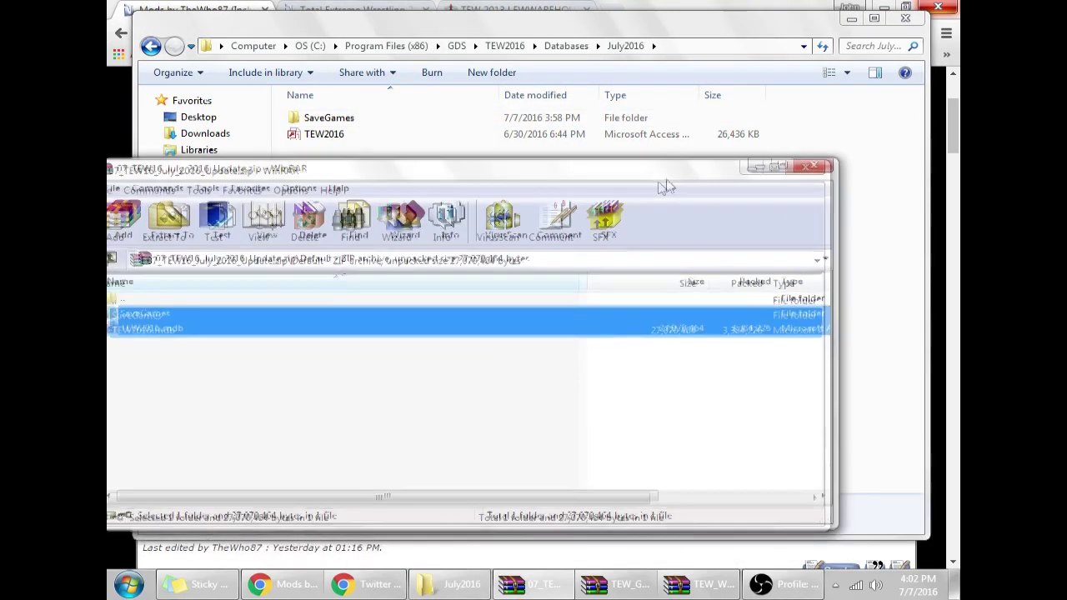
click(813, 166)
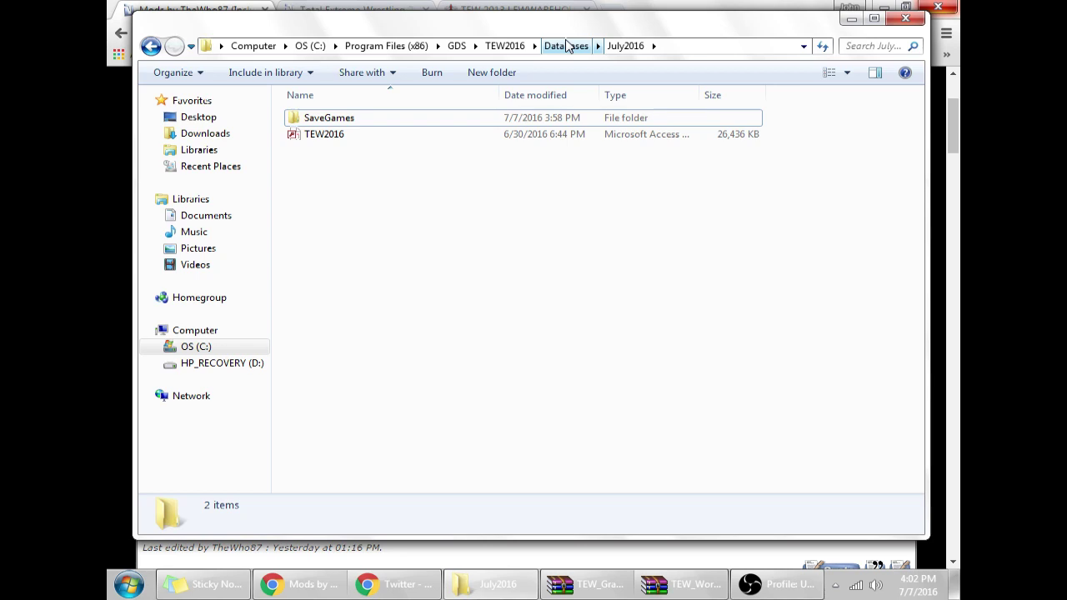
Go back to the TEW2016 folder and open the July2016 folder inside Pictures
click(566, 46)
click(505, 46)
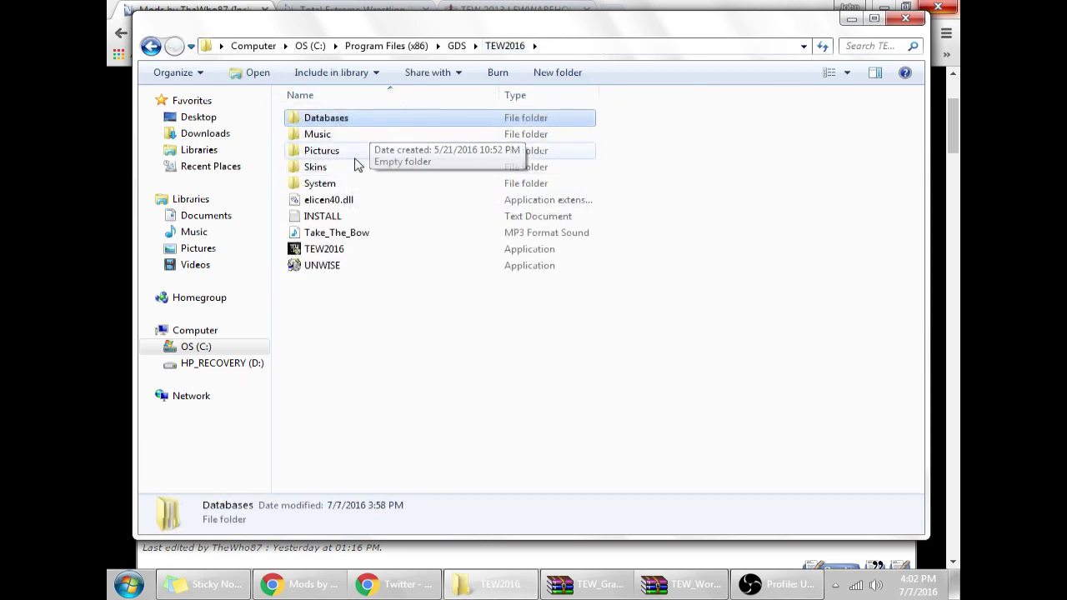
double_click(357, 155)
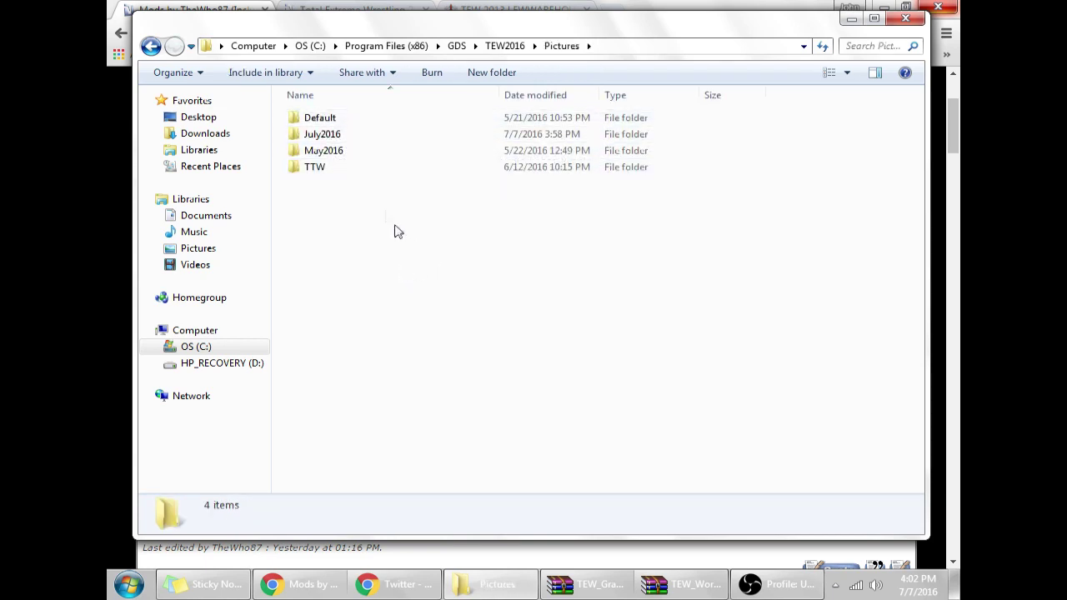
double_click(350, 136)
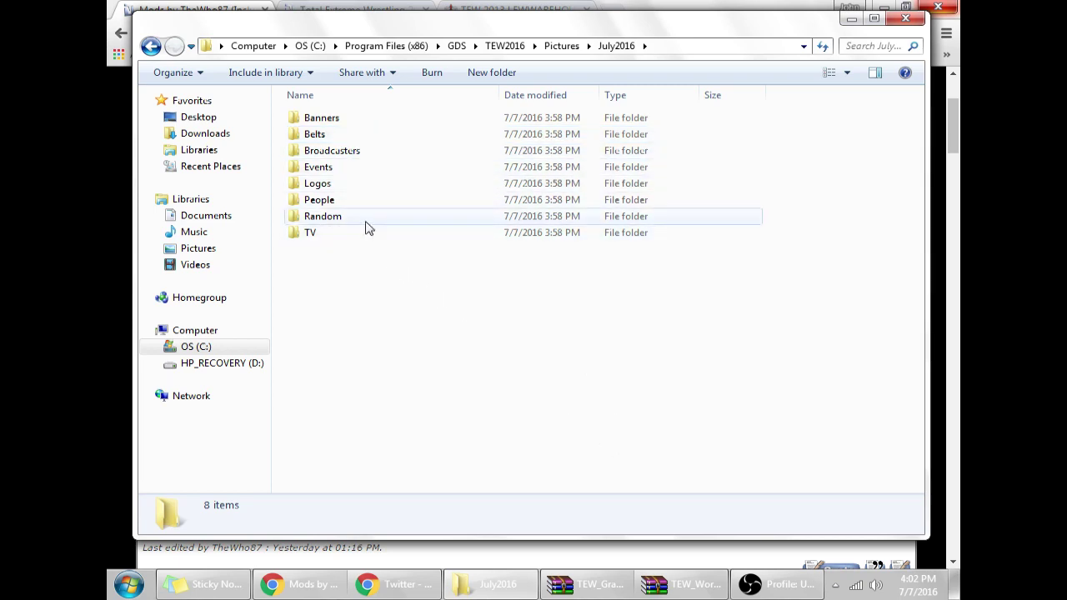
click(366, 226)
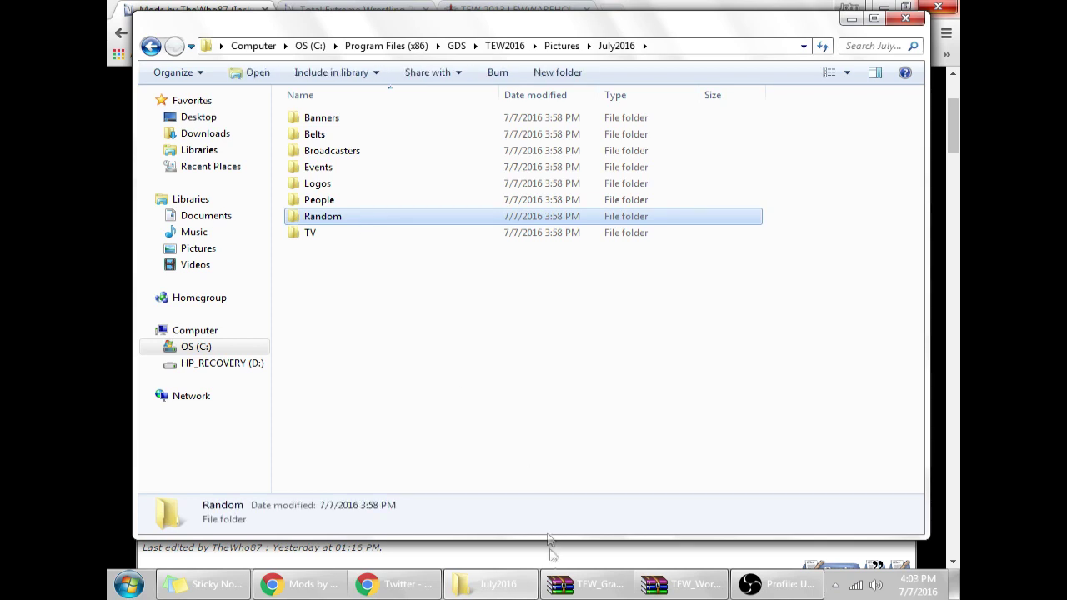
Extract all folders of TEW_Graphics_Pack_July_2016.zip, including Loading Screens, into the July2016 pictures folder, merging them with the existing folders
click(575, 596)
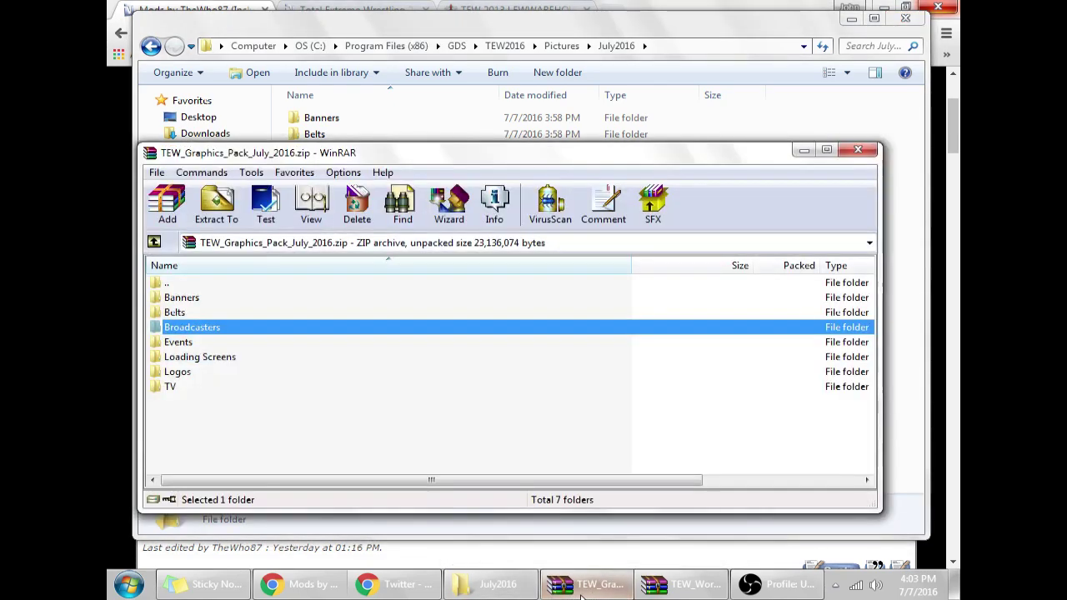
click(492, 584)
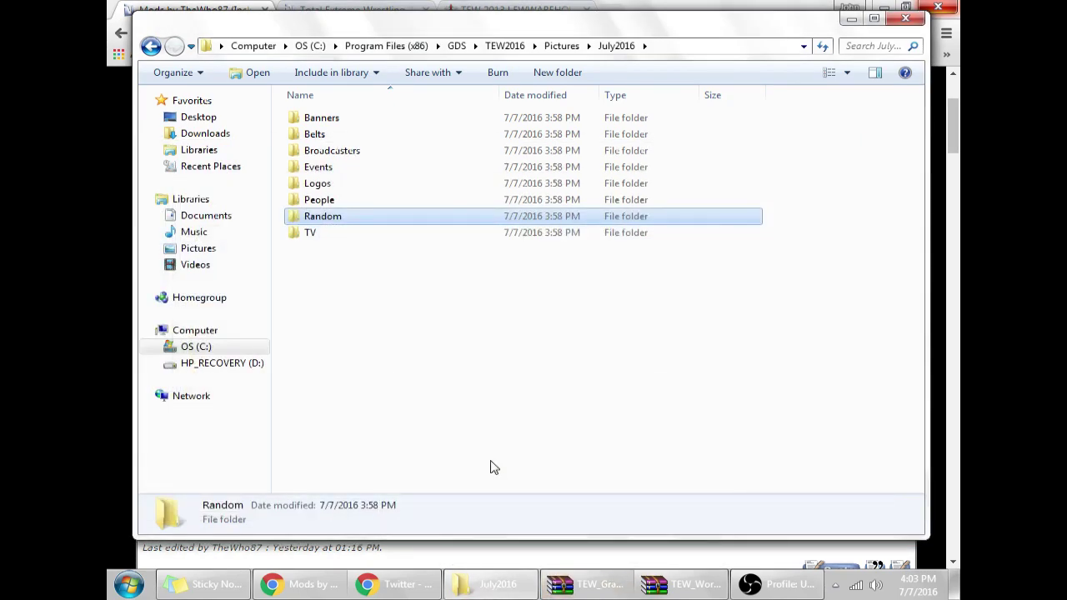
click(584, 583)
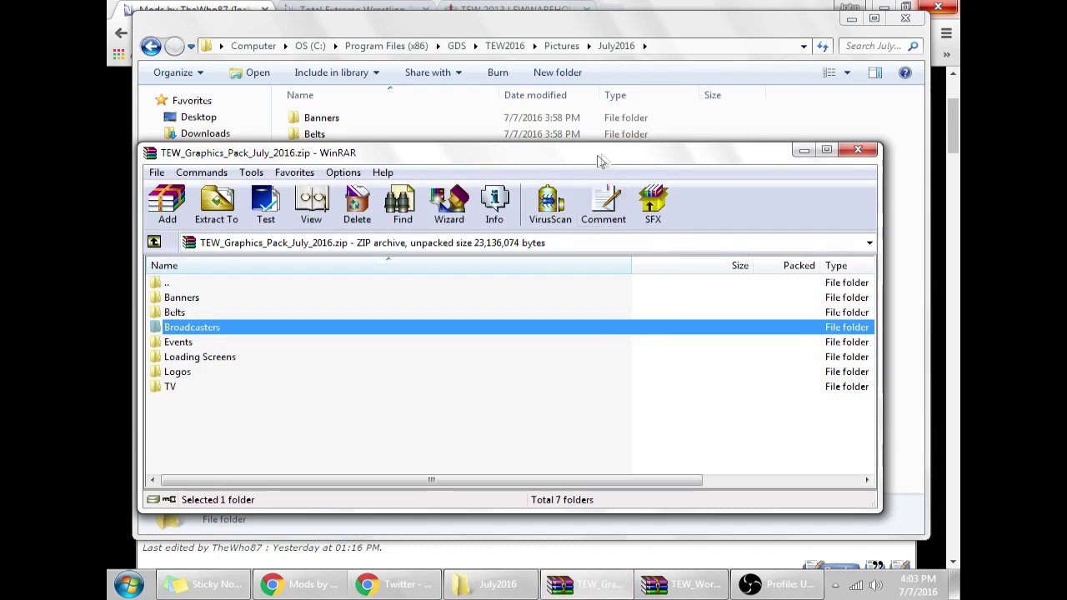
drag(598, 161, 661, 148)
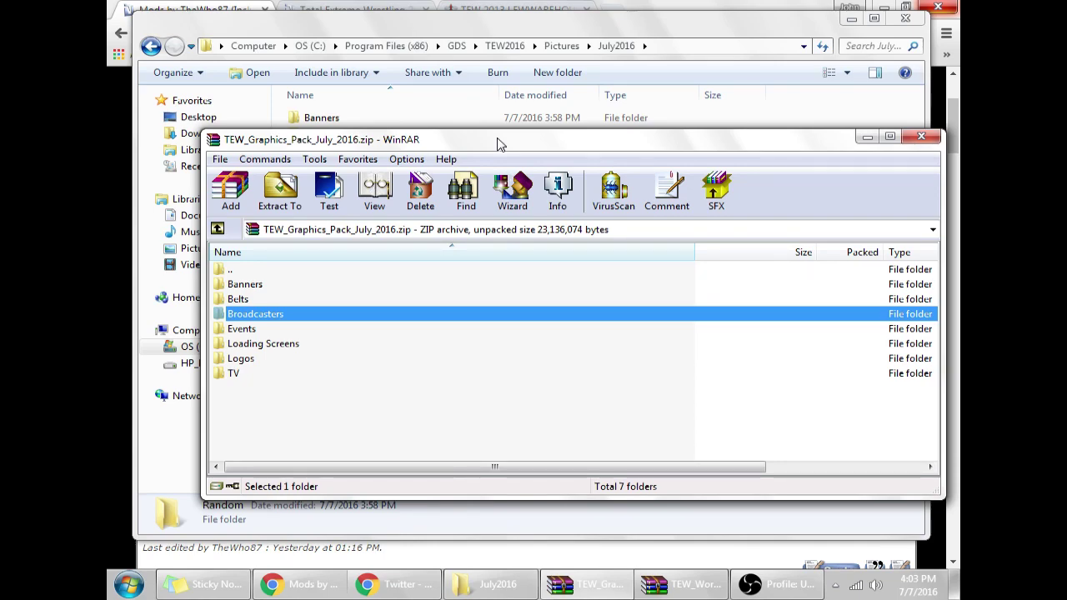
drag(496, 144, 714, 109)
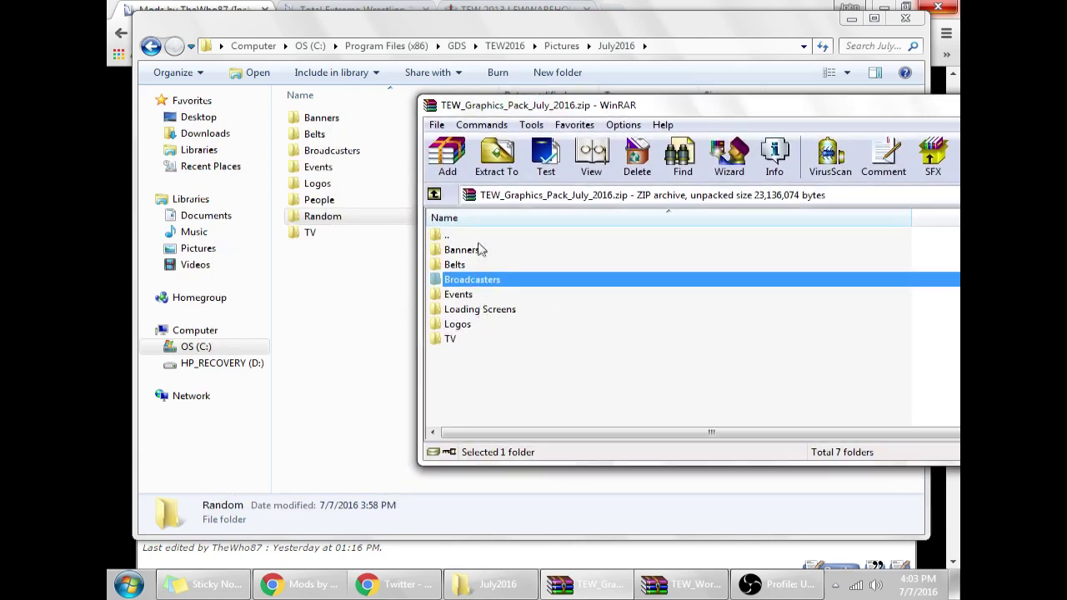
click(484, 313)
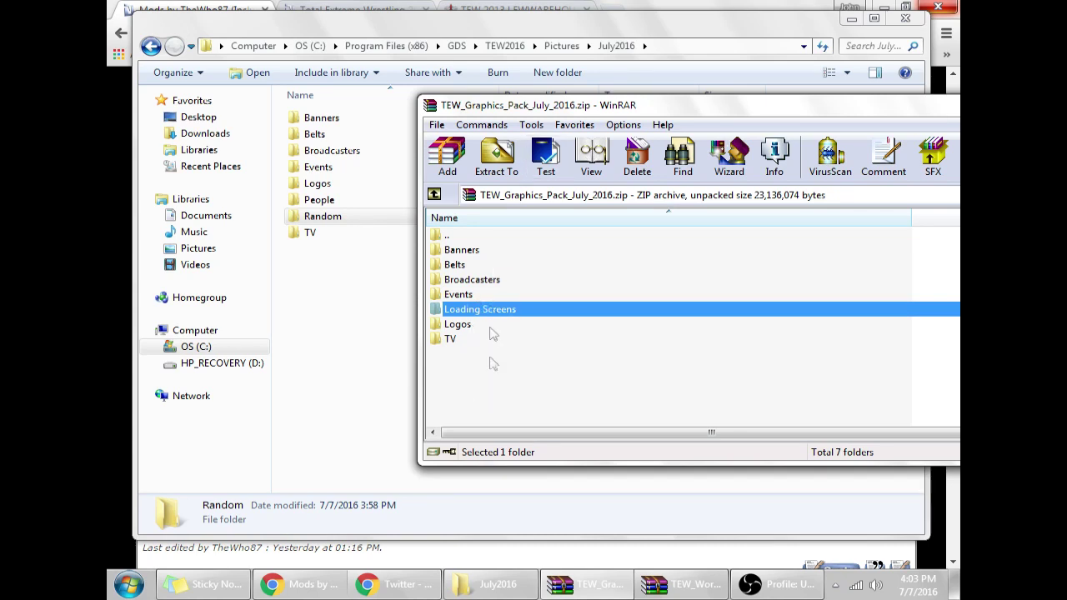
drag(489, 386, 389, 269)
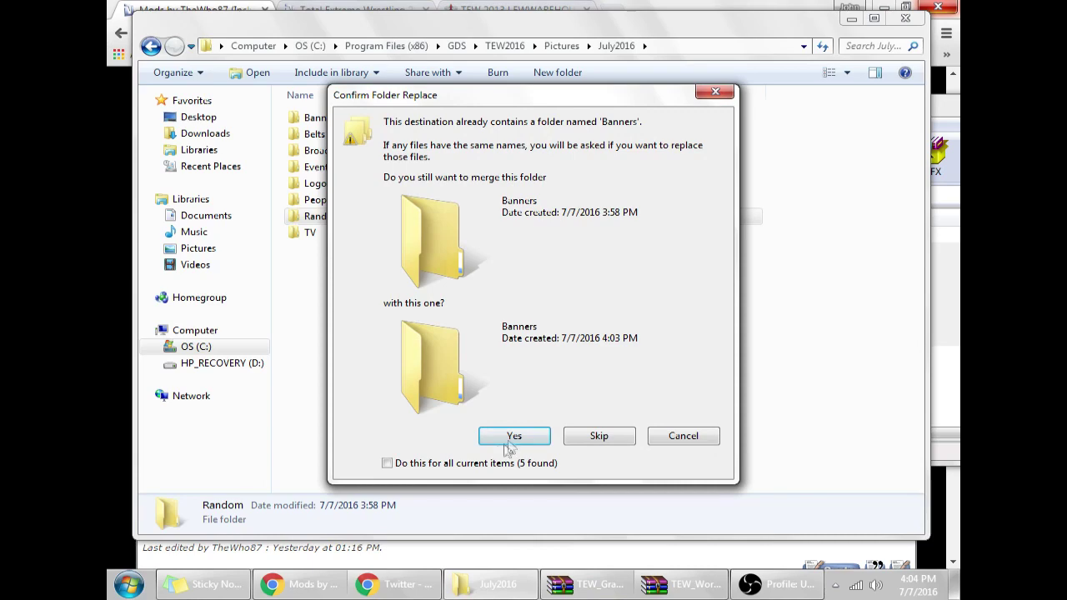
click(510, 442)
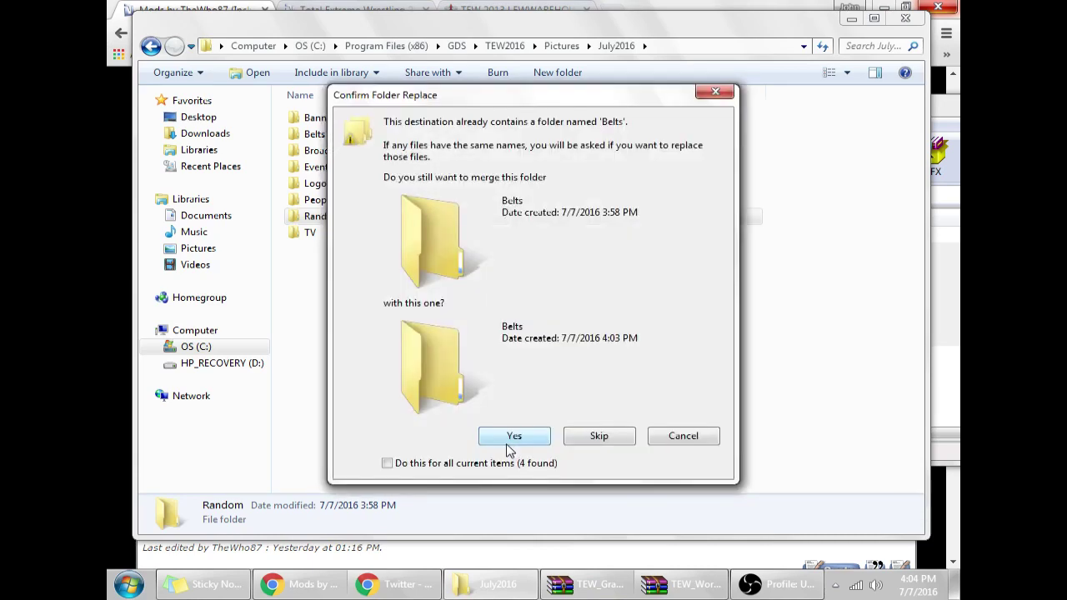
click(516, 435)
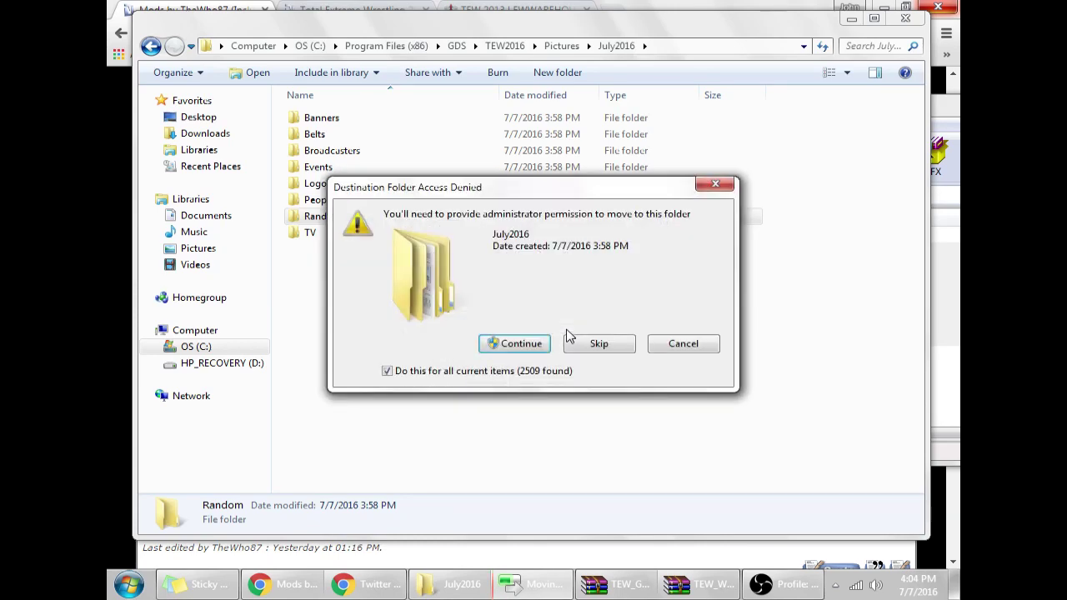
click(539, 343)
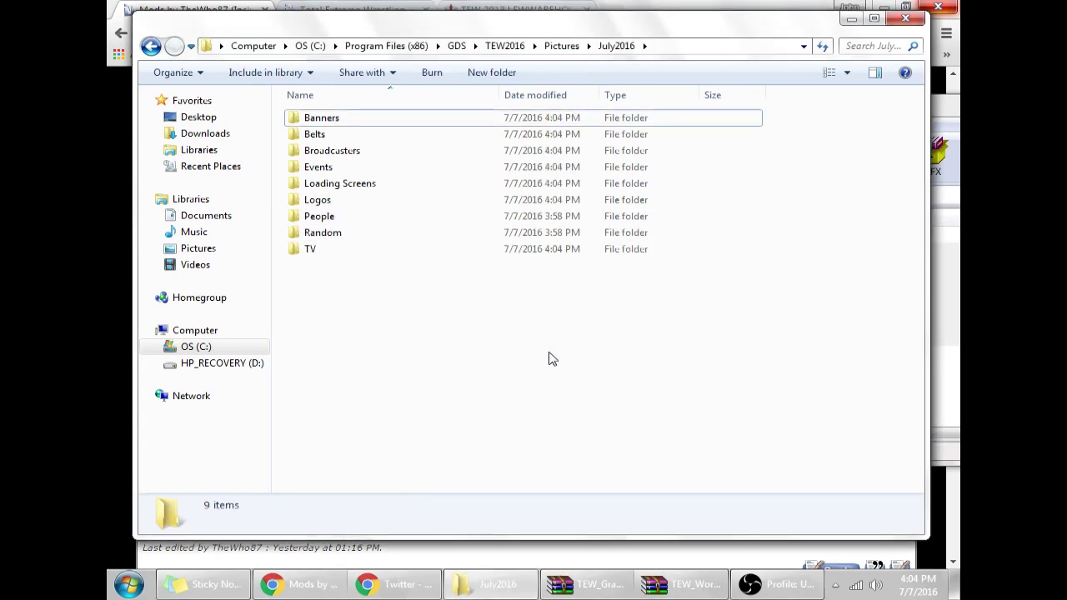
Close the TEW_Graphics_Pack_July_2016.zip archive and delete the Loading Screens folder from the July2016 pictures folder
click(950, 122)
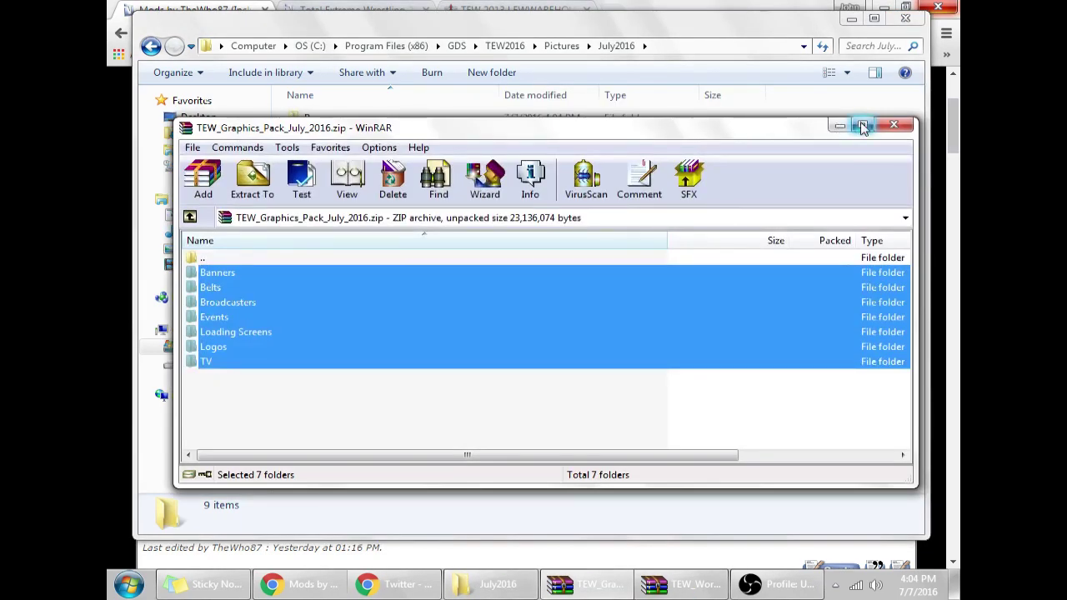
click(896, 125)
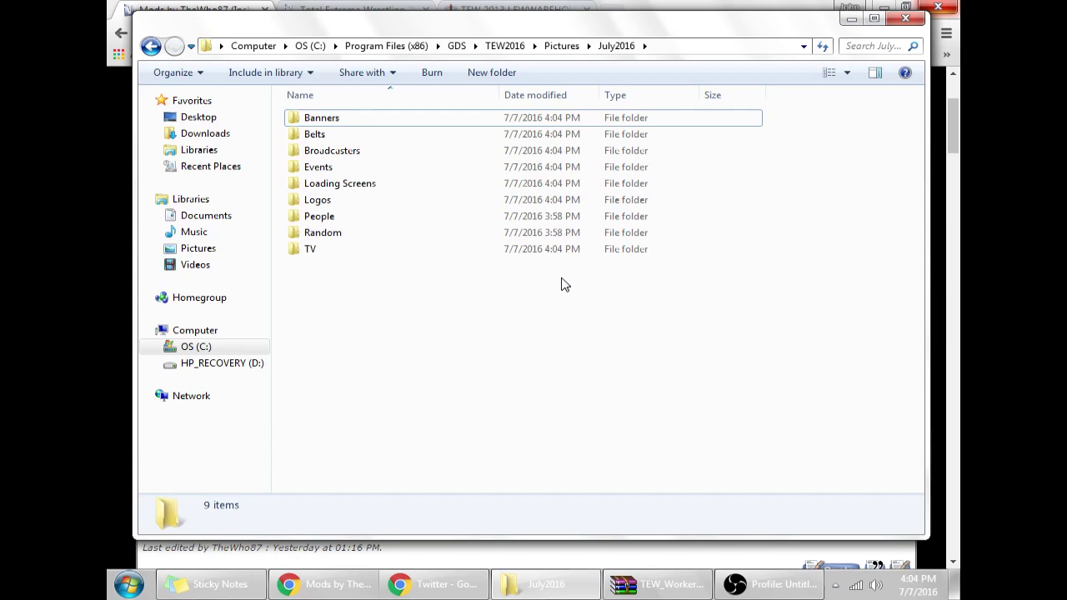
click(377, 201)
click(386, 189)
key(Delete)
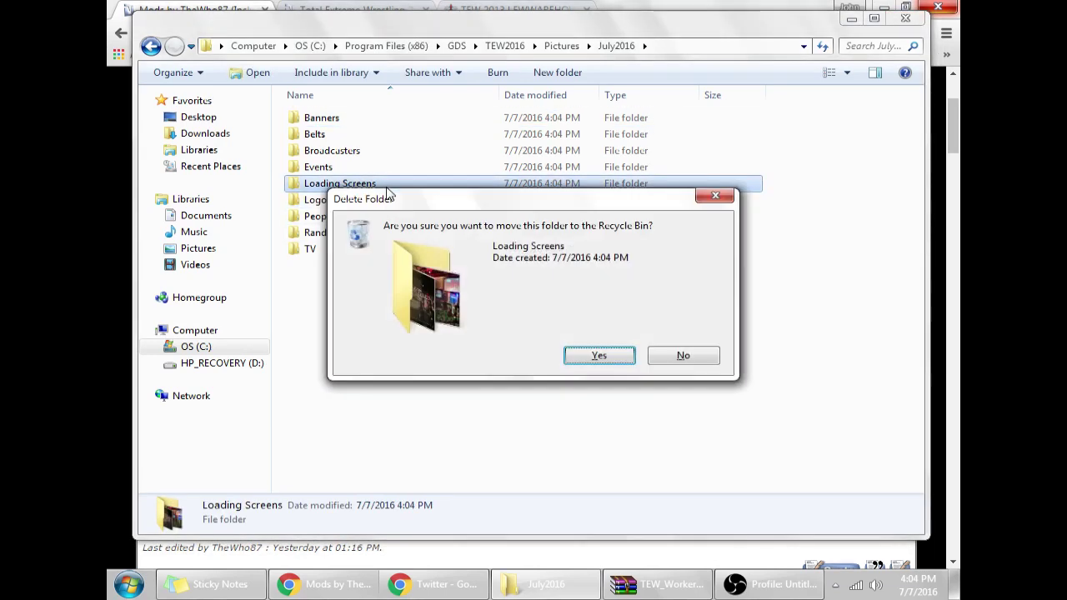
key(Return)
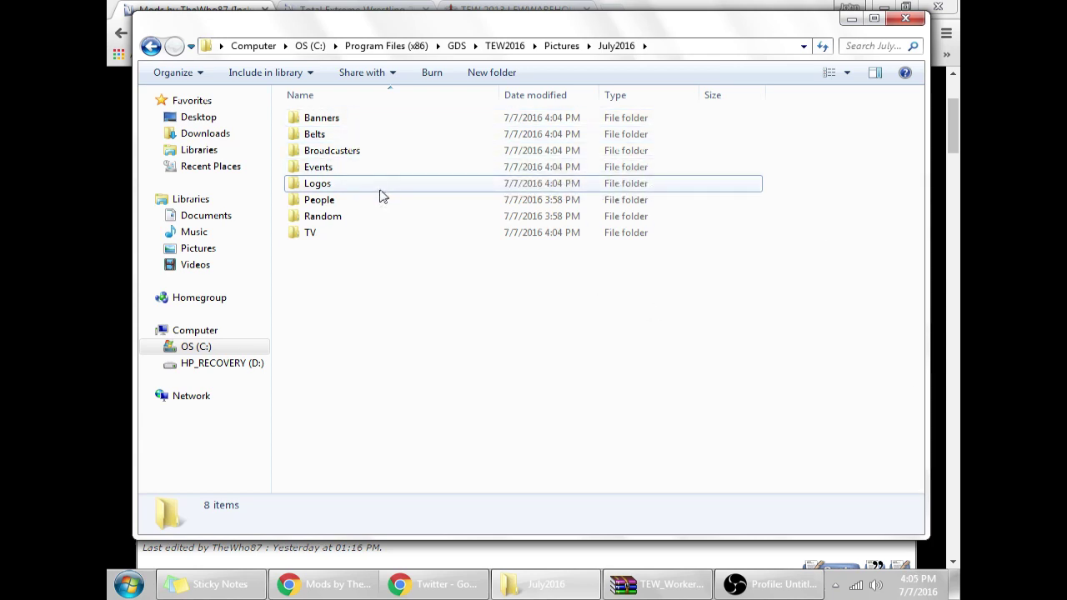
Look through the Banners folder, preview the WWE2 and WWE_NXT banners, and return to the July2016 pictures folder
double_click(337, 121)
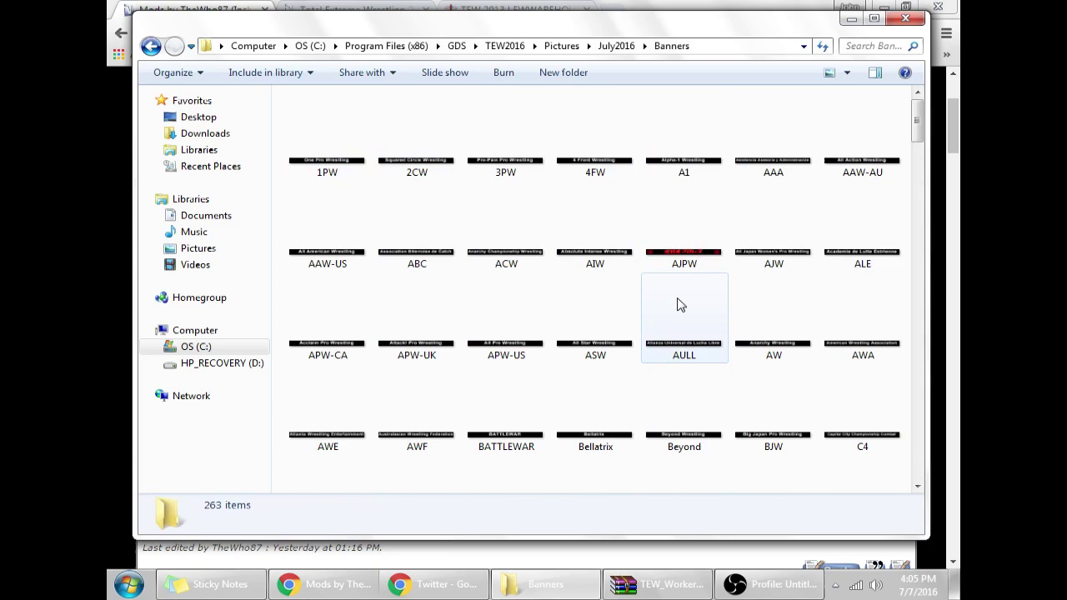
click(677, 268)
scroll(734, 338, down, 20)
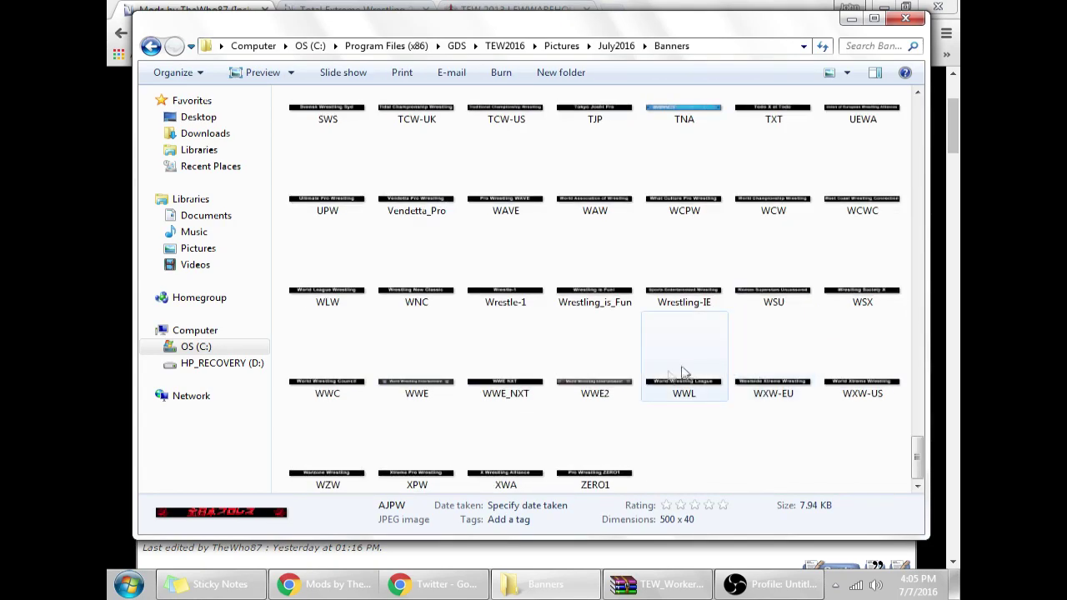
double_click(593, 372)
click(938, 7)
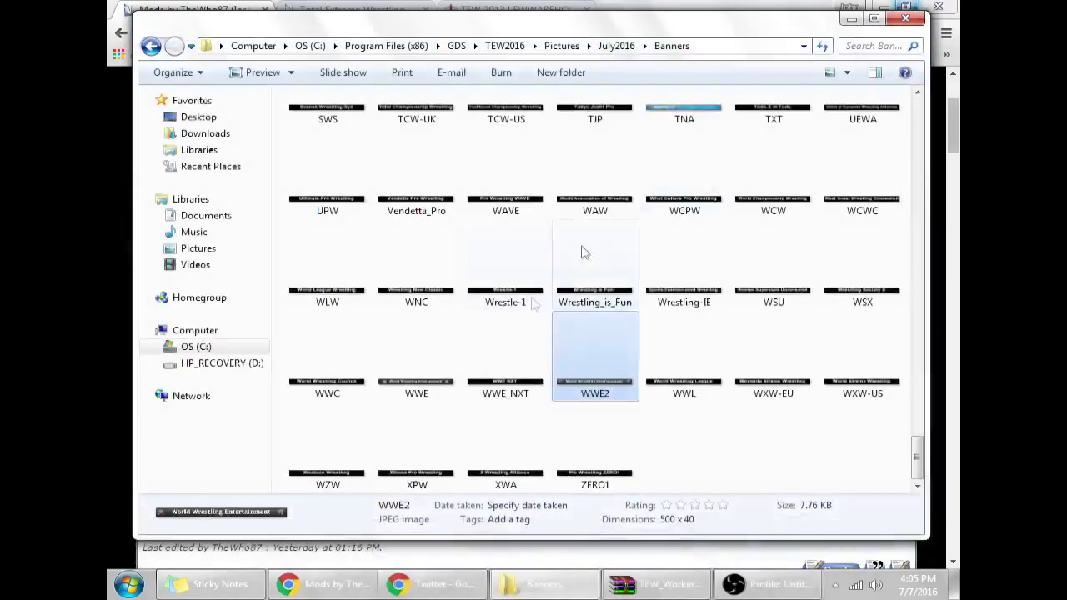
double_click(506, 350)
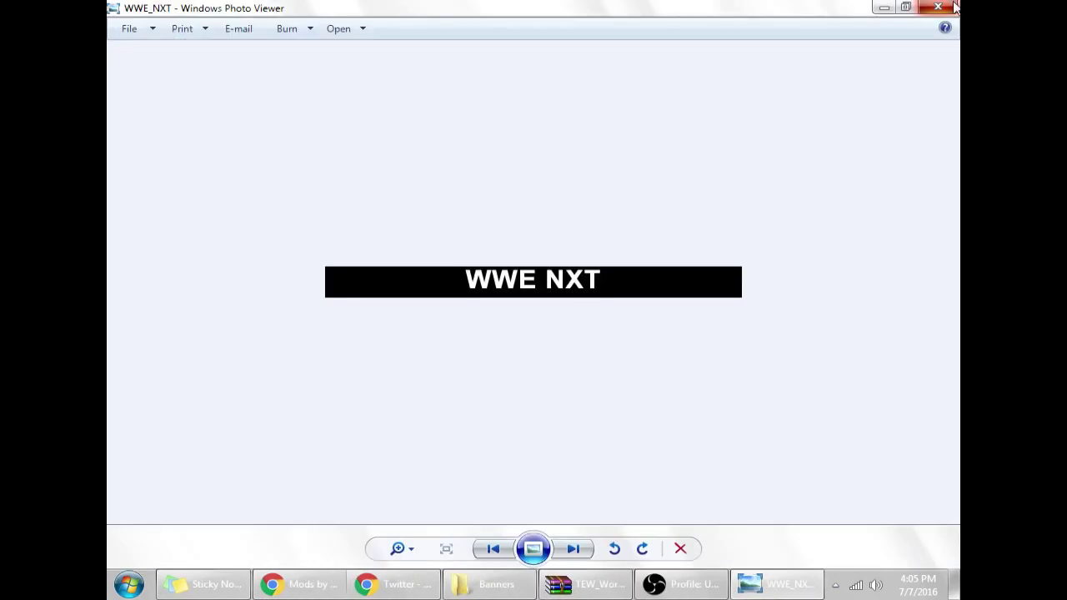
click(953, 7)
click(615, 46)
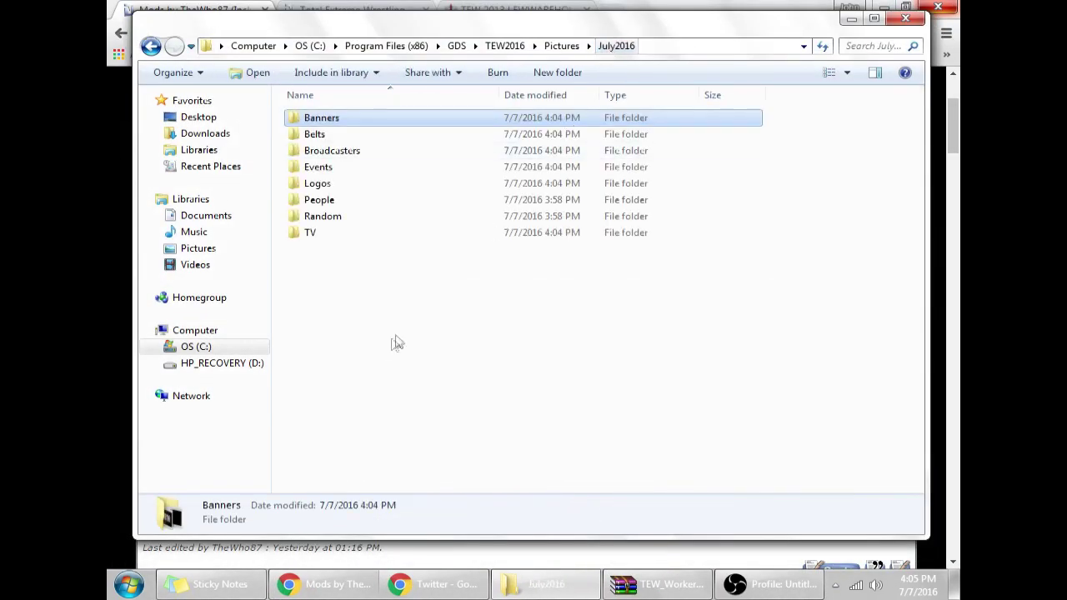
Look through the show logos in the TV folder and return to the July2016 pictures folder
double_click(313, 233)
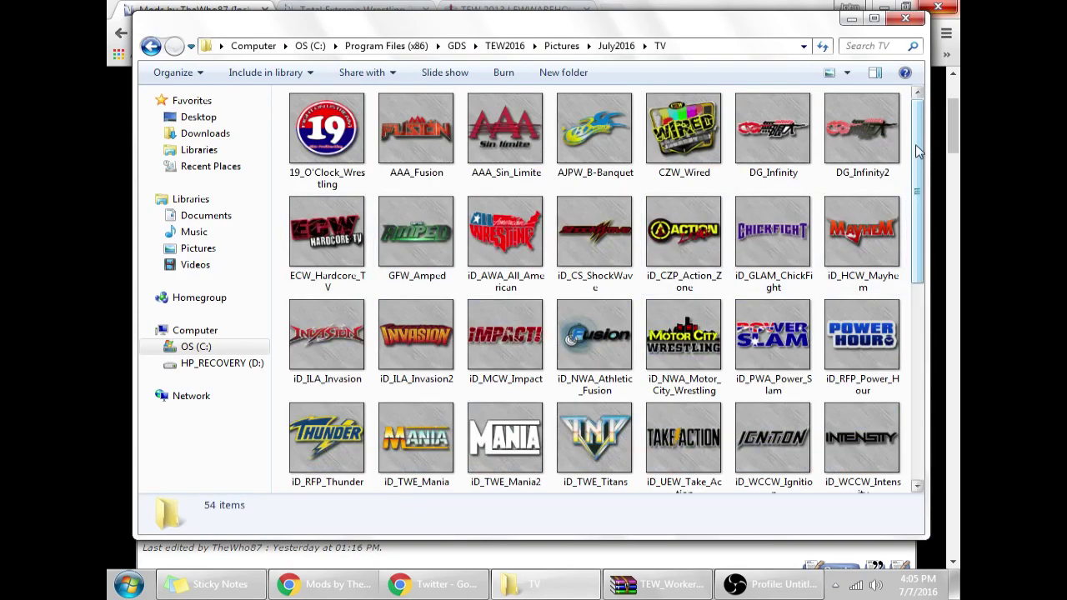
scroll(917, 308, down, 5)
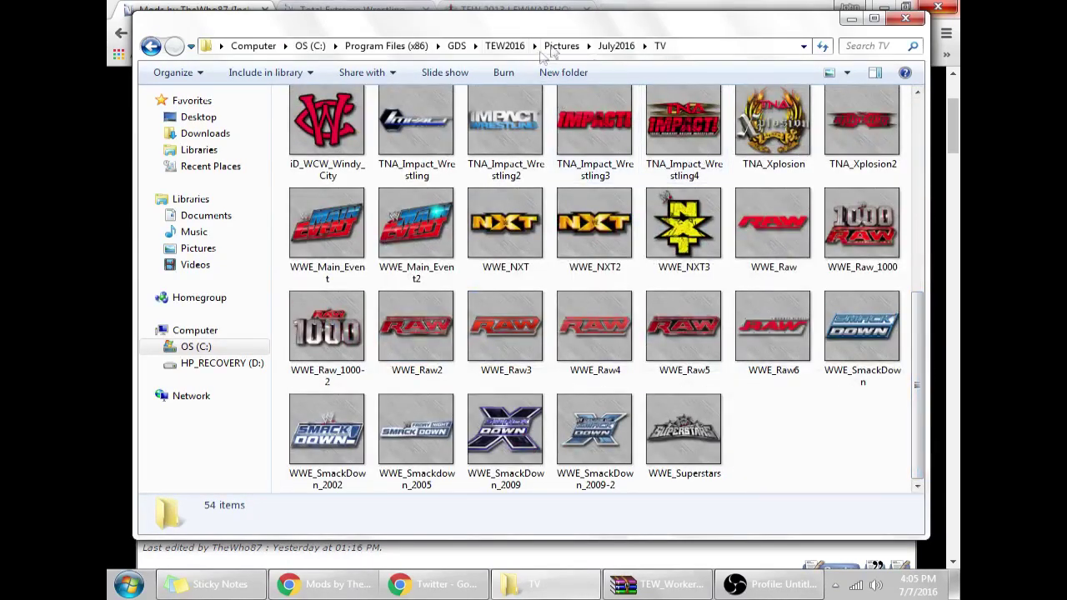
click(608, 46)
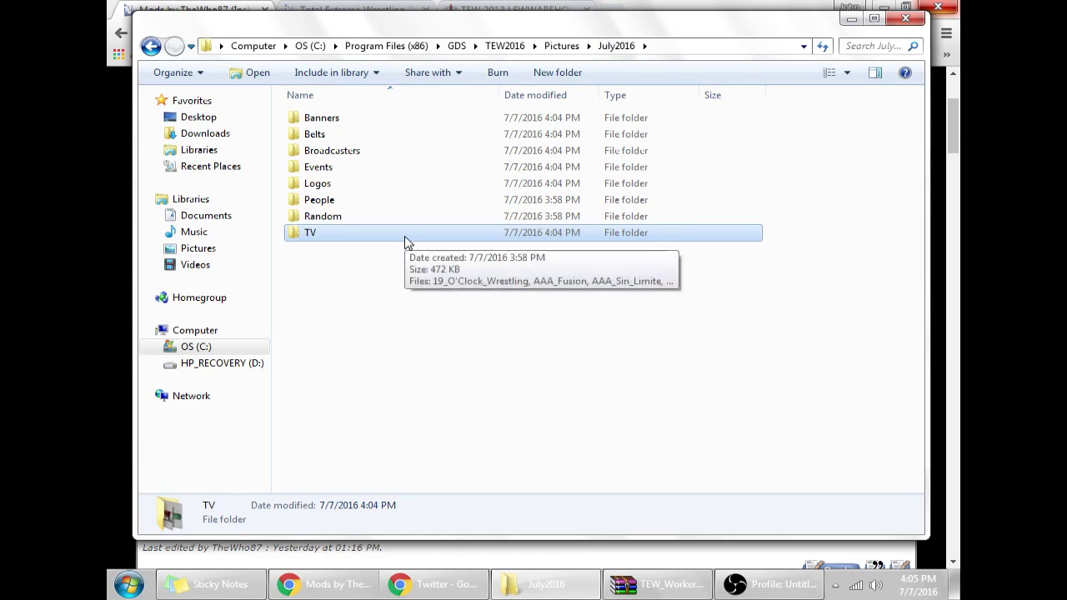
click(361, 255)
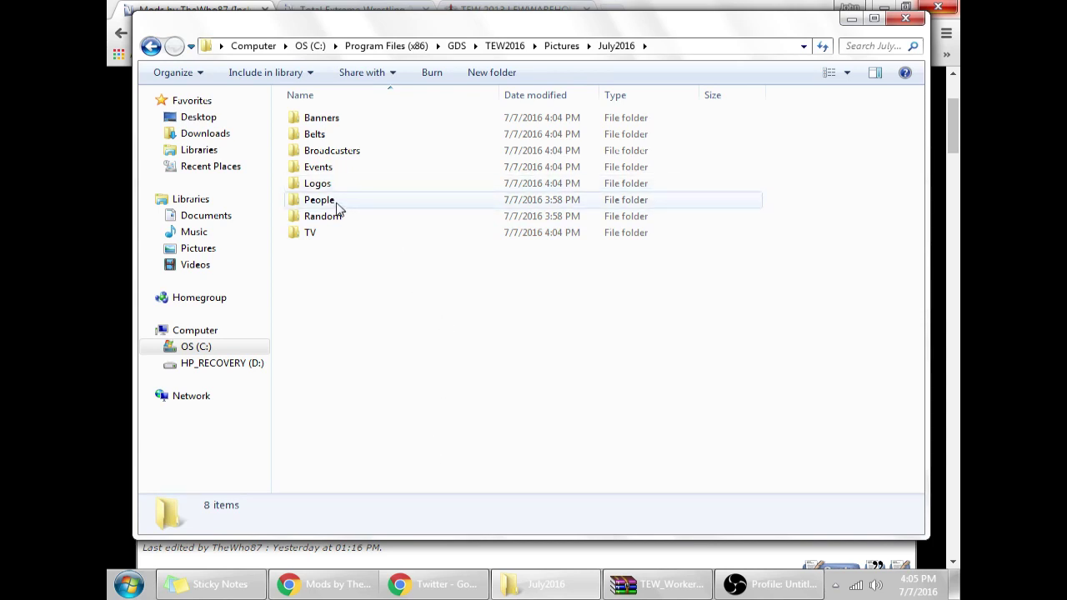
Extract the People folder of TEW_Worker_Pack_July_2016.zip into the July2016 pictures folder and close the archive
click(642, 586)
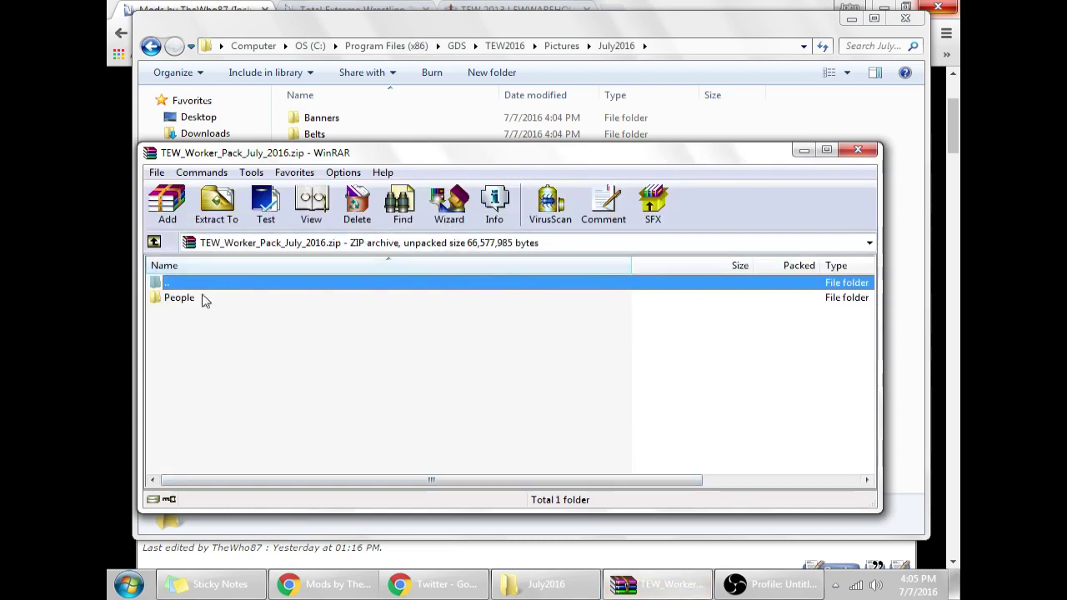
drag(409, 158, 669, 131)
click(461, 286)
click(472, 275)
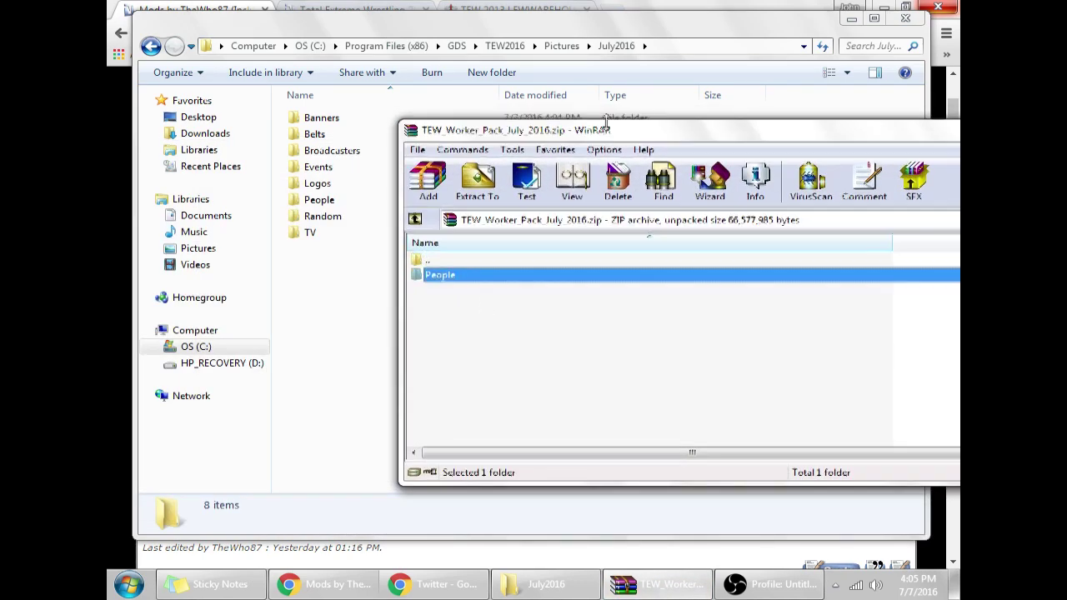
mouse_move(621, 136)
mouse_down()
mouse_move(424, 165)
mouse_move(638, 148)
mouse_up()
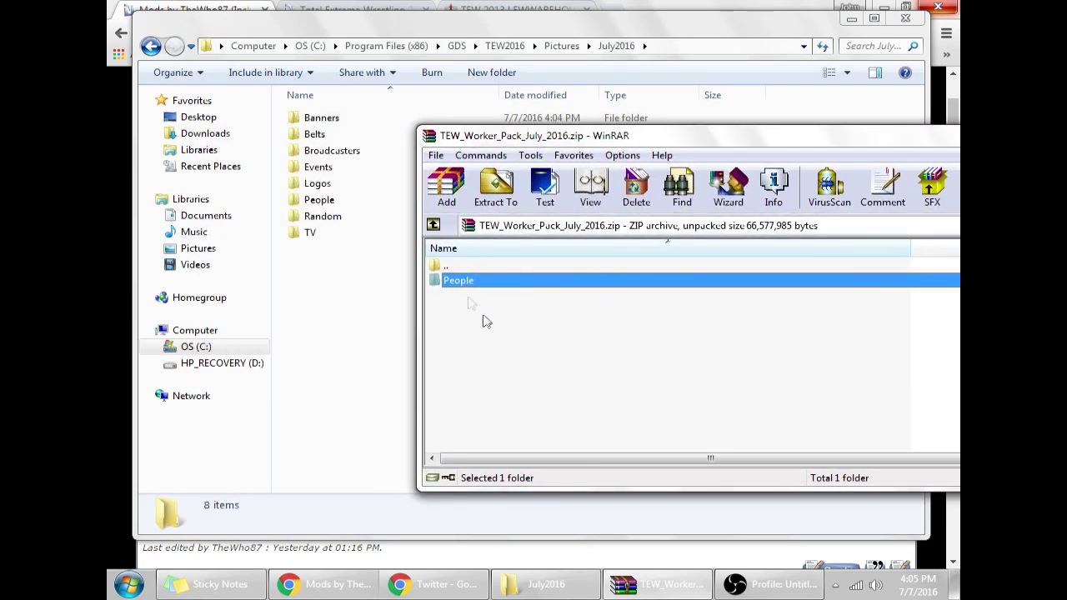
drag(445, 284, 324, 272)
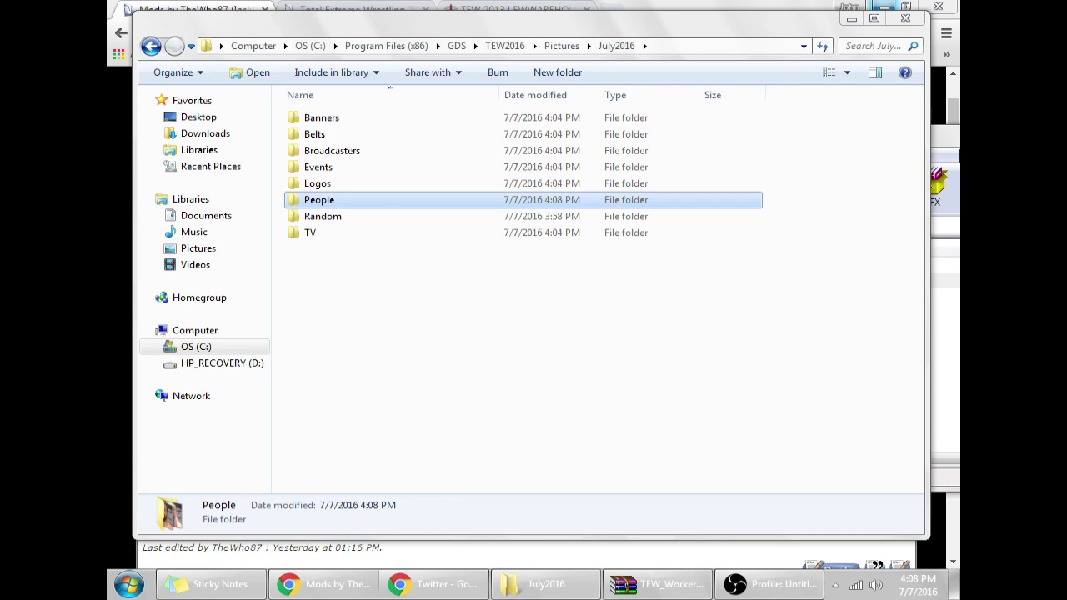
click(658, 584)
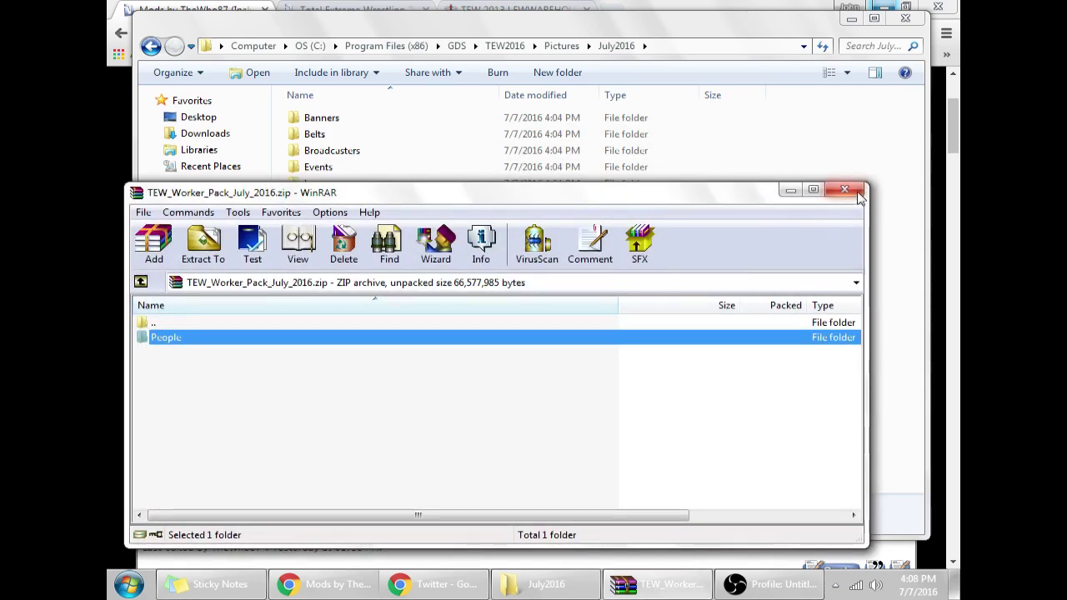
click(860, 195)
Open the People folder and look through the worker pictures from the start of the alphabet to the letter B
double_click(345, 205)
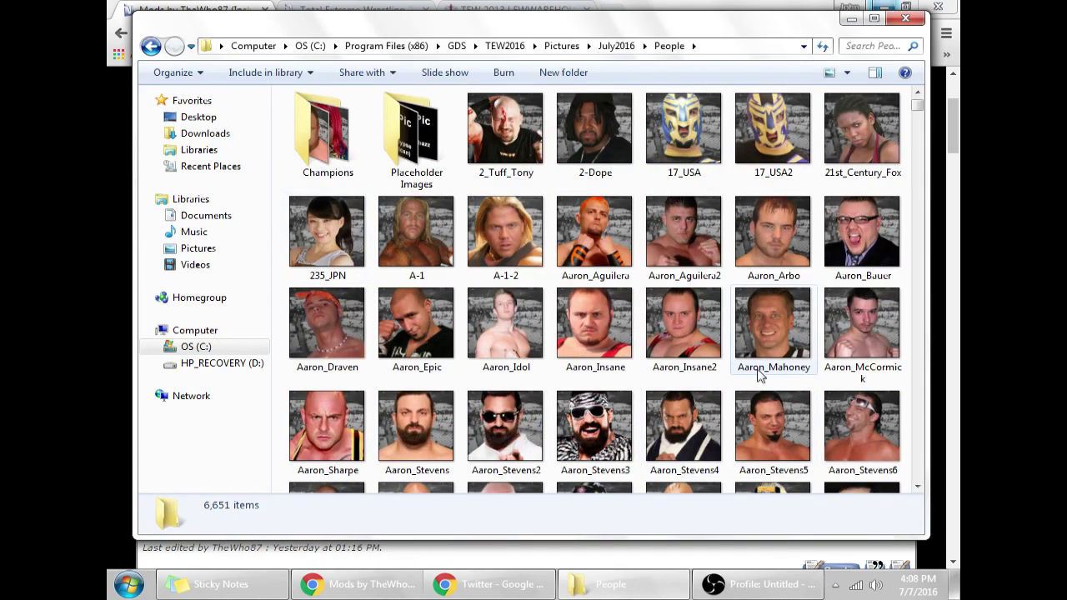
scroll(907, 406, down, 15)
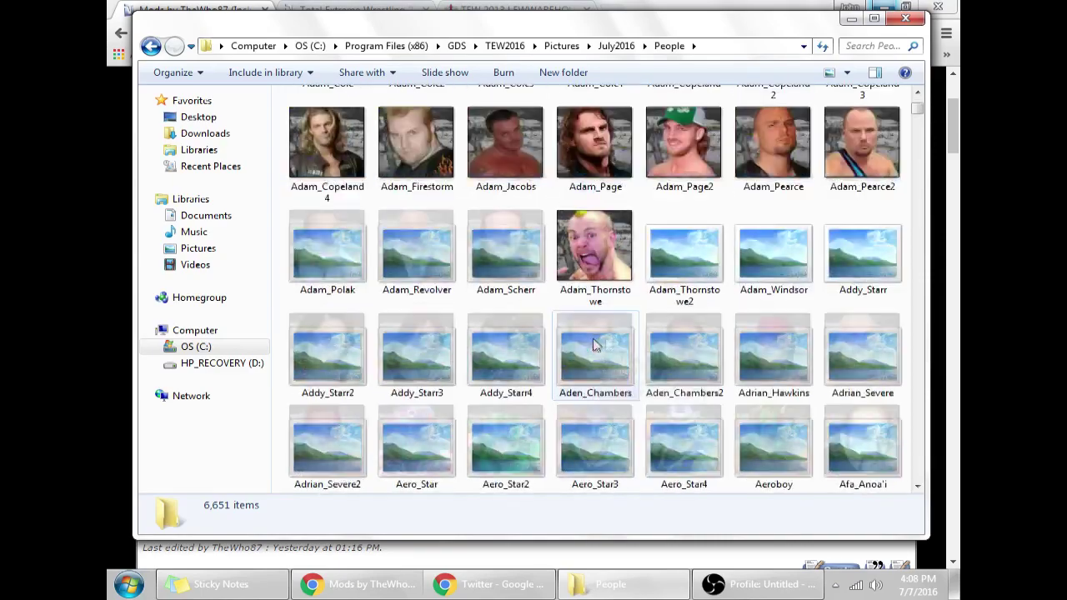
scroll(907, 406, down, 10)
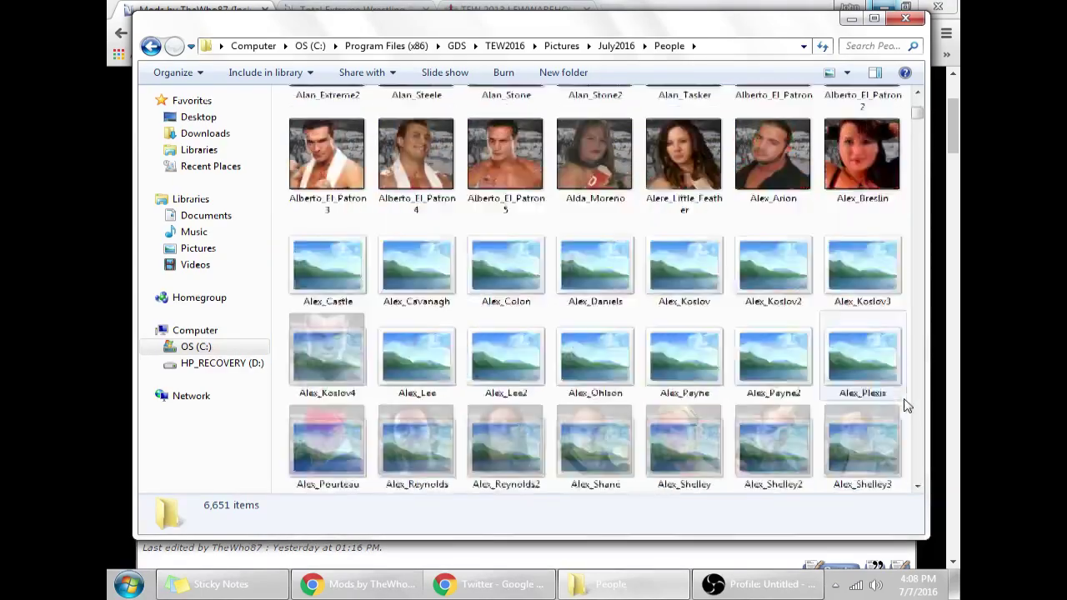
scroll(907, 406, up, 2)
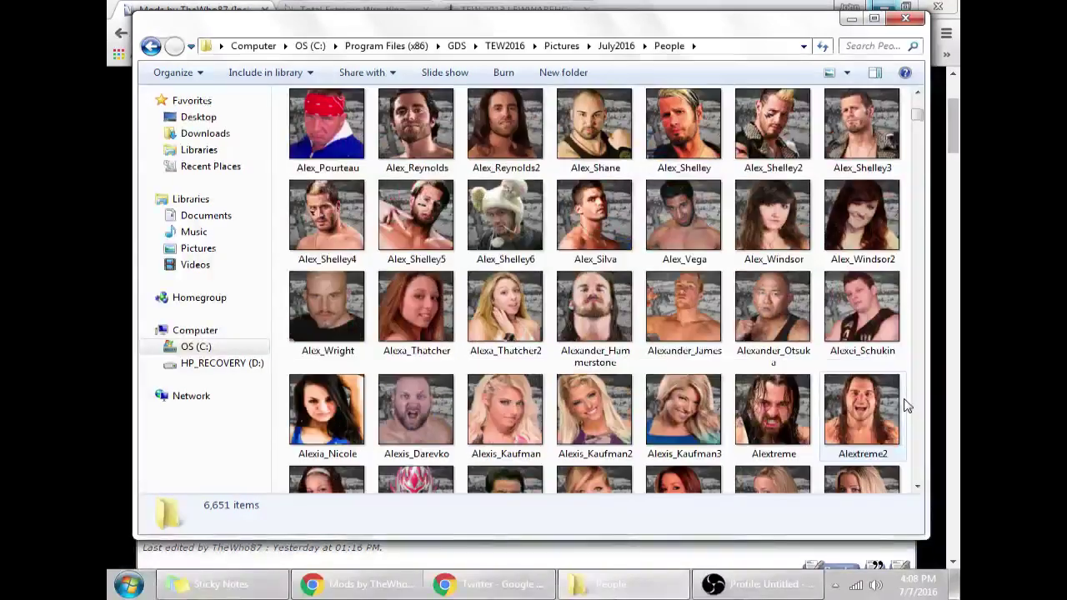
scroll(907, 406, down, 12)
scroll(907, 406, down, 15)
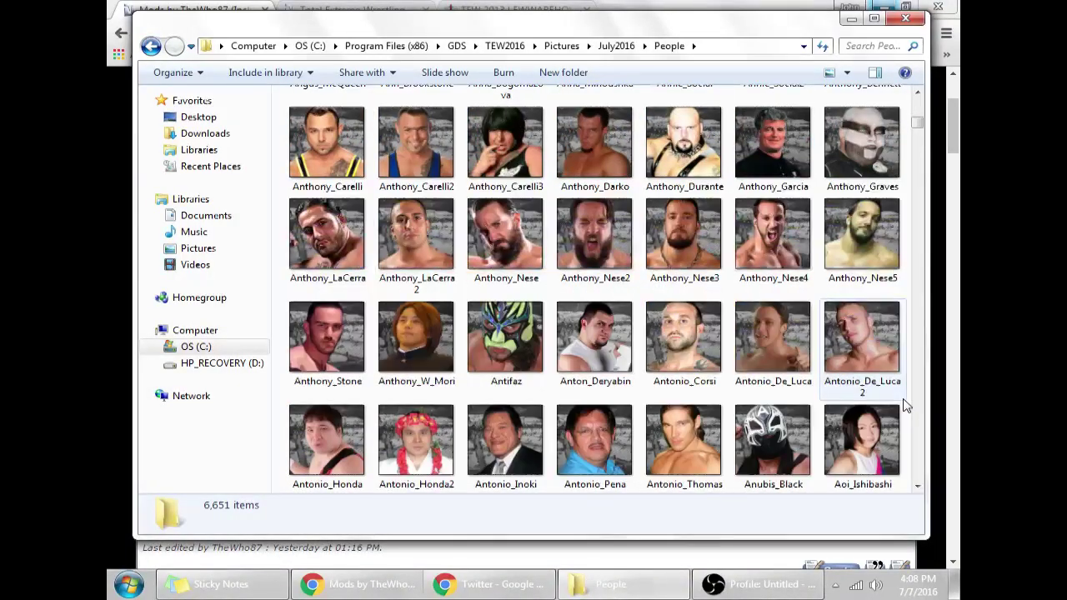
scroll(908, 406, down, 15)
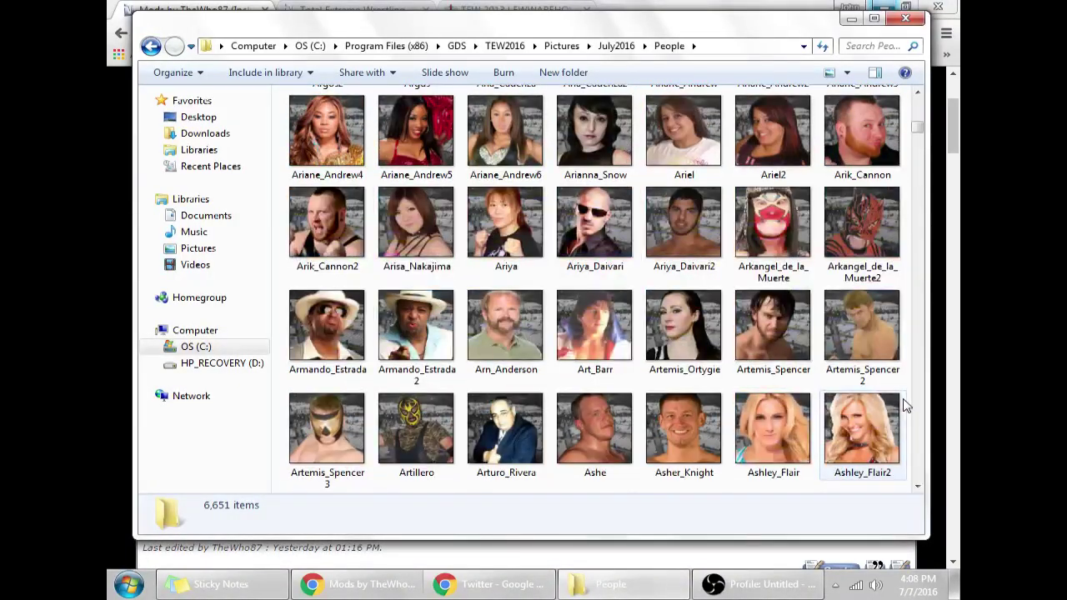
scroll(907, 406, down, 15)
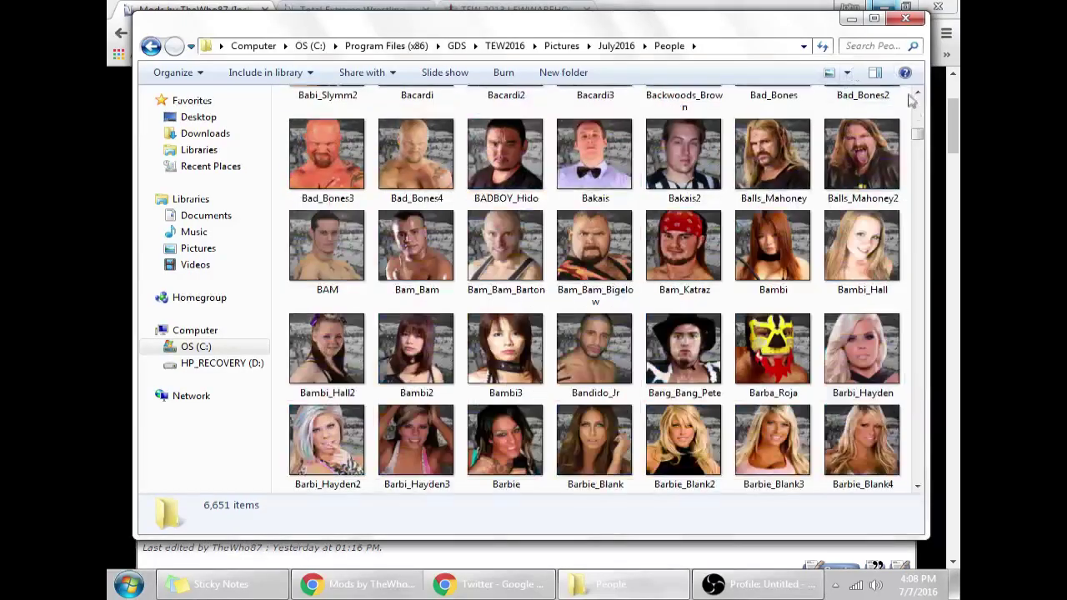
Examine the alternative Brock_Lesnar pictures in the People folder, from the first one to Brock_Lesnar6
drag(915, 140, 916, 152)
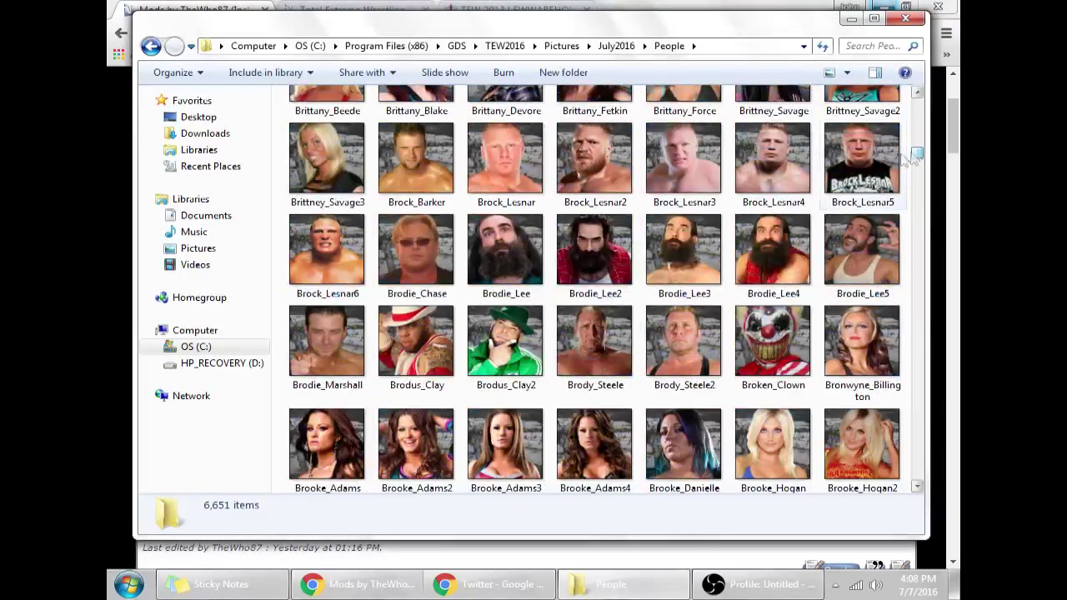
click(501, 180)
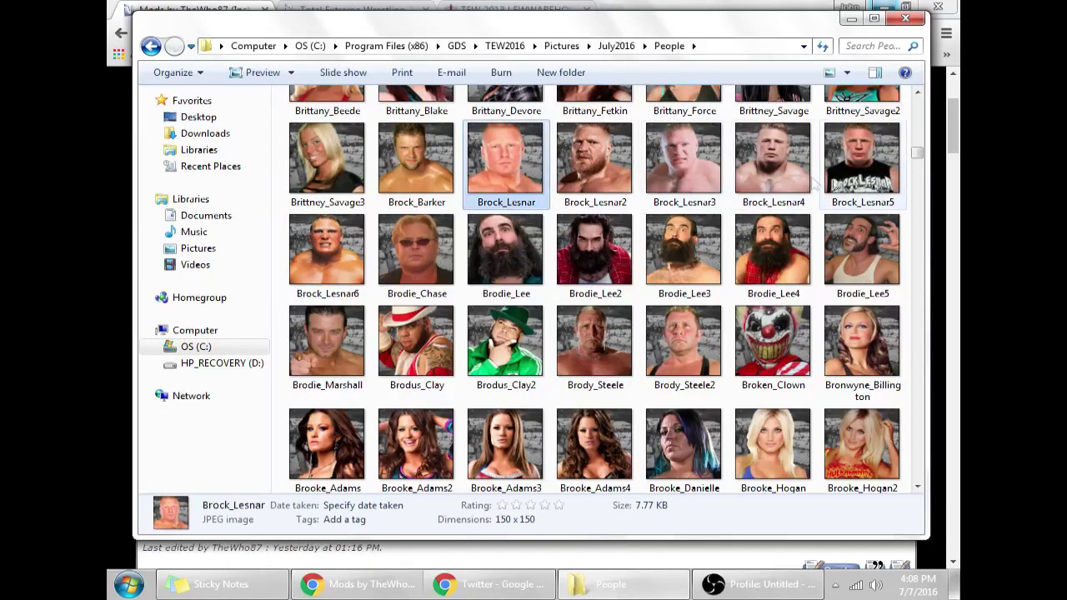
click(330, 241)
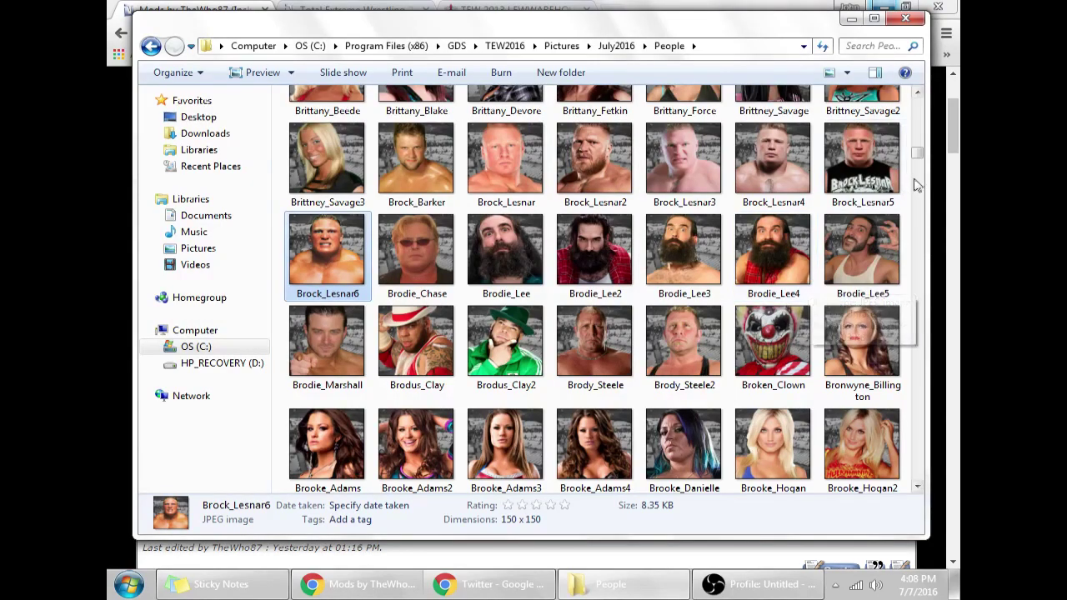
scroll(909, 191, down, 2)
scroll(909, 191, down, 5)
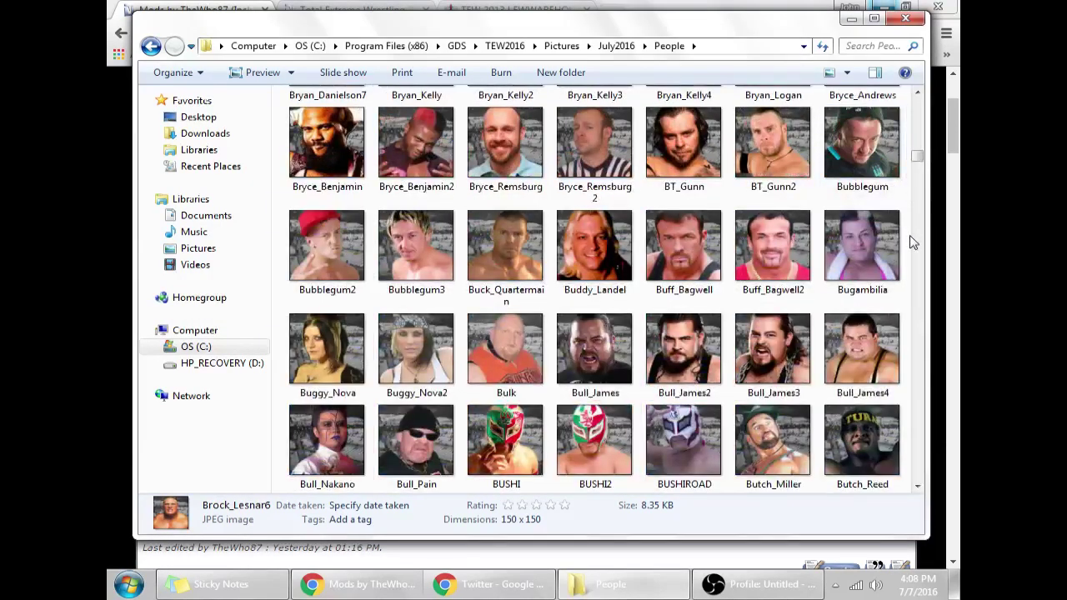
scroll(911, 238, up, 10)
scroll(913, 242, down, 3)
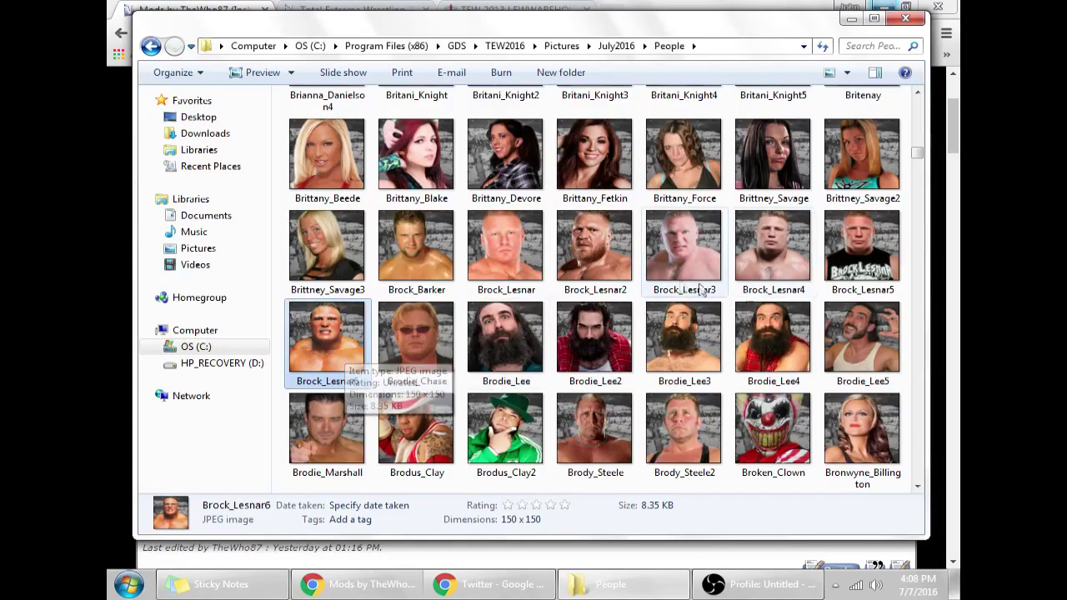
Look through the worker pictures under C and D, including the CM_Punk alternatives
scroll(834, 329, down, 5)
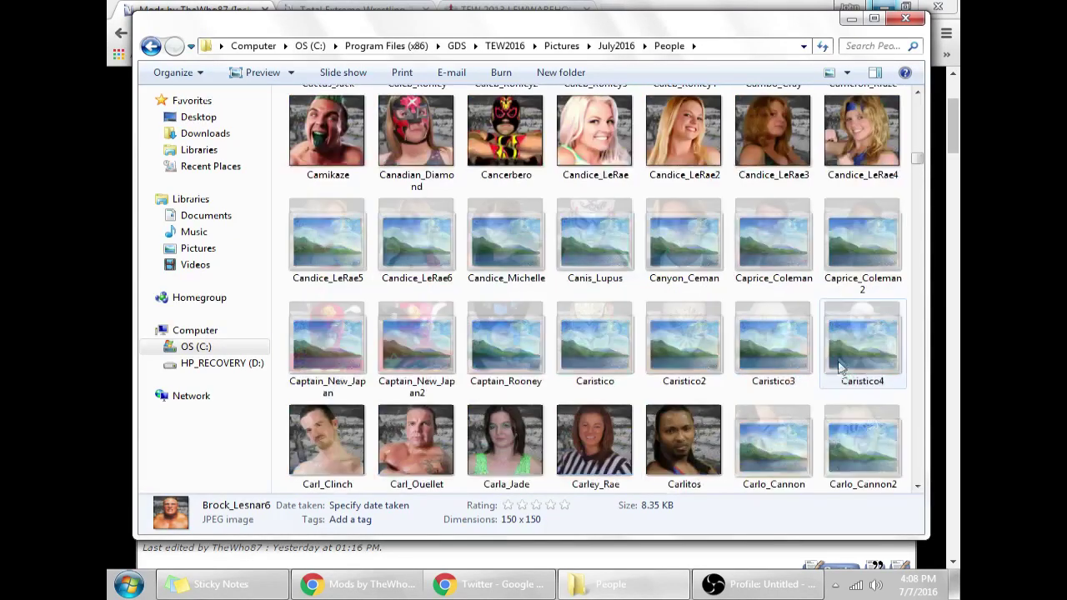
scroll(839, 354, down, 5)
scroll(830, 333, down, 5)
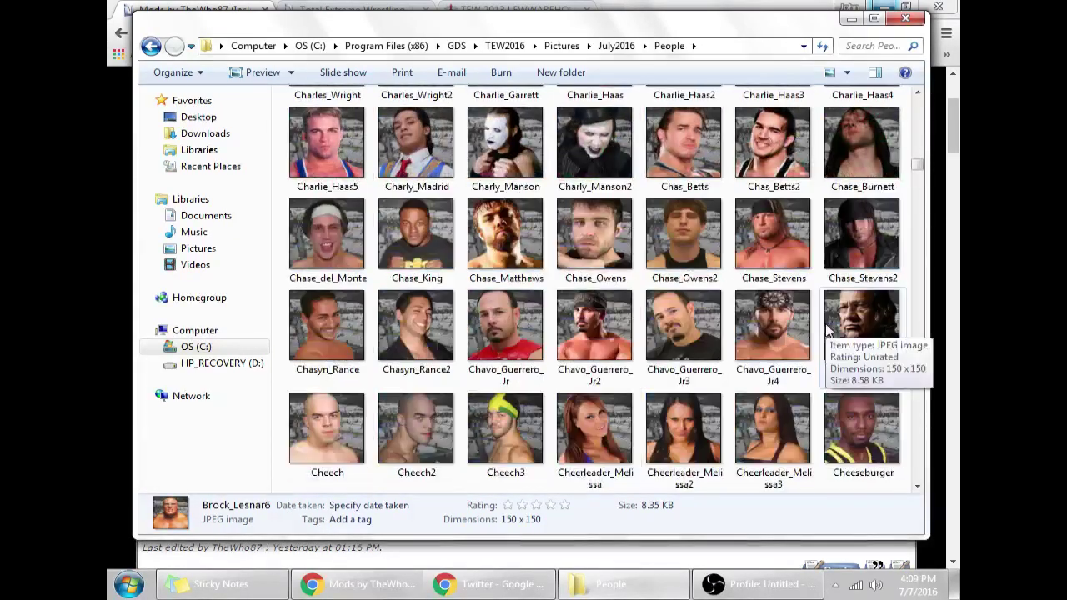
scroll(813, 326, down, 10)
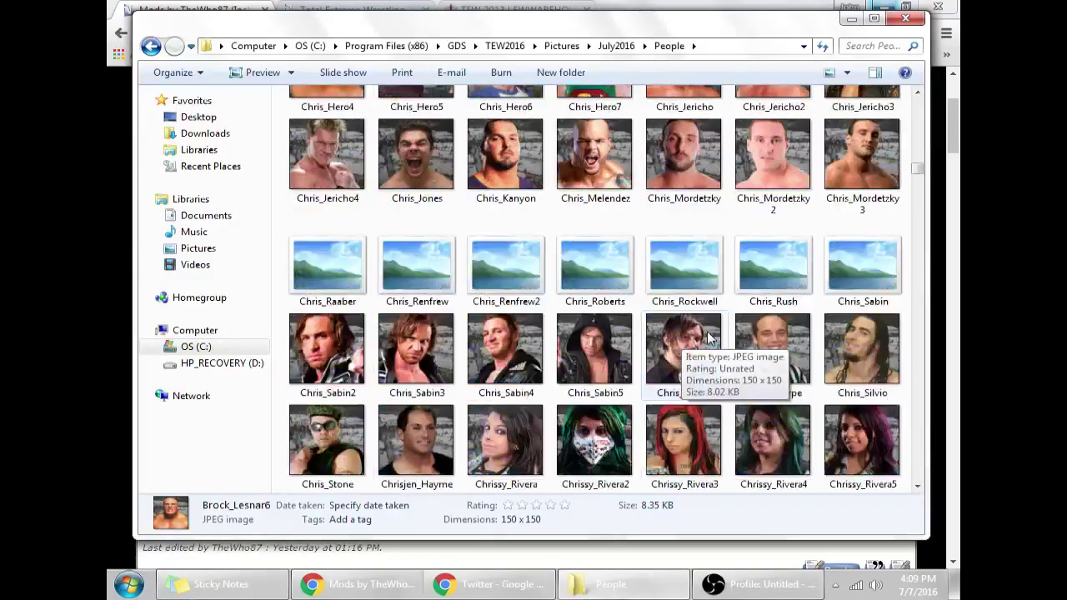
scroll(584, 358, down, 5)
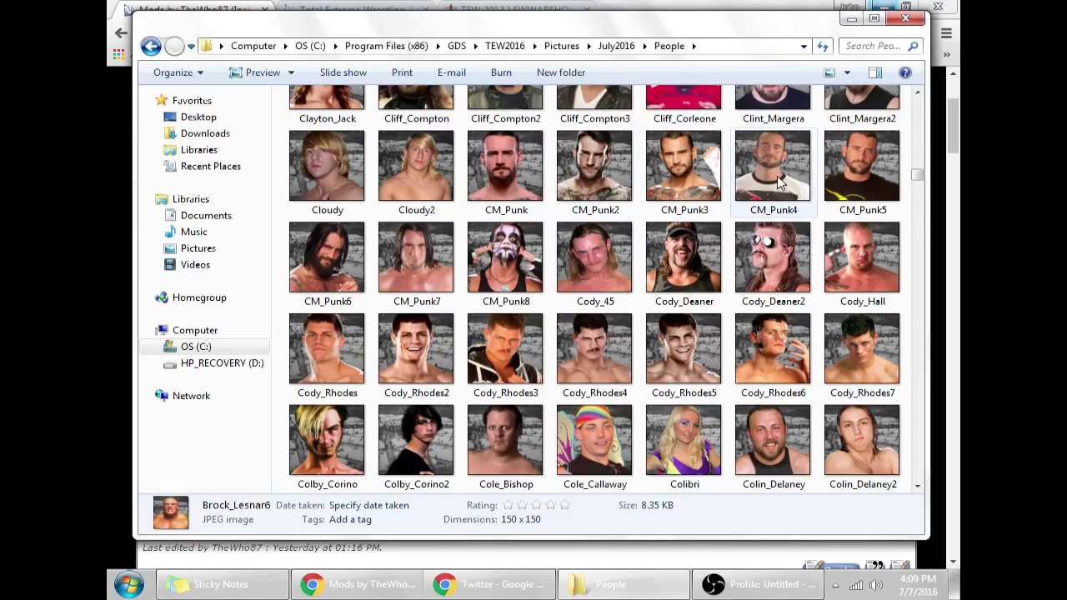
scroll(817, 281, down, 15)
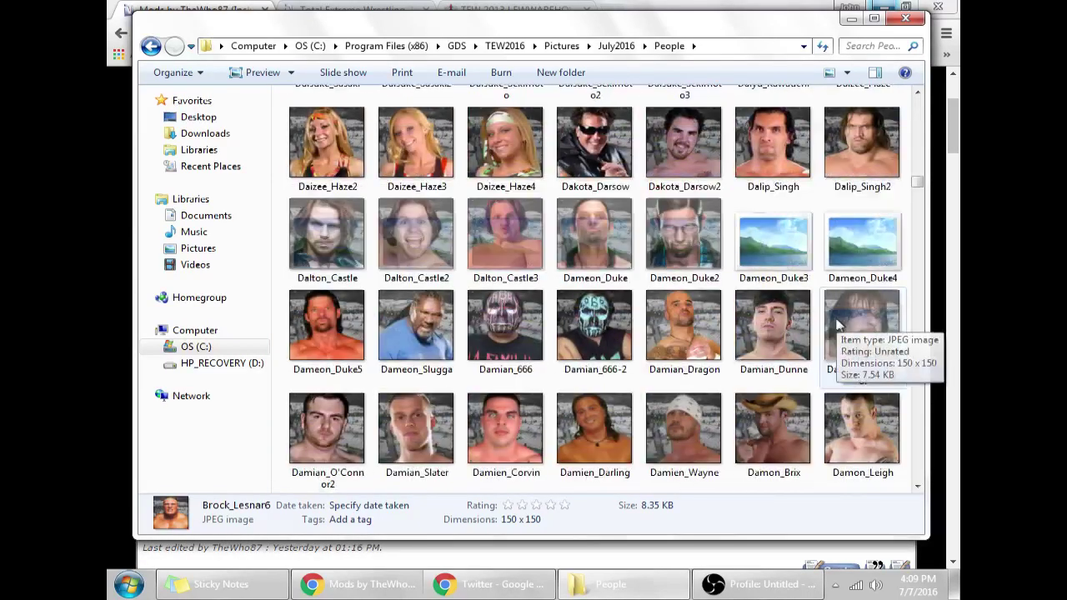
Run TEW2016 as administrator from its GDS program folder and check which data set is selected in the game
scroll(838, 325, down, 5)
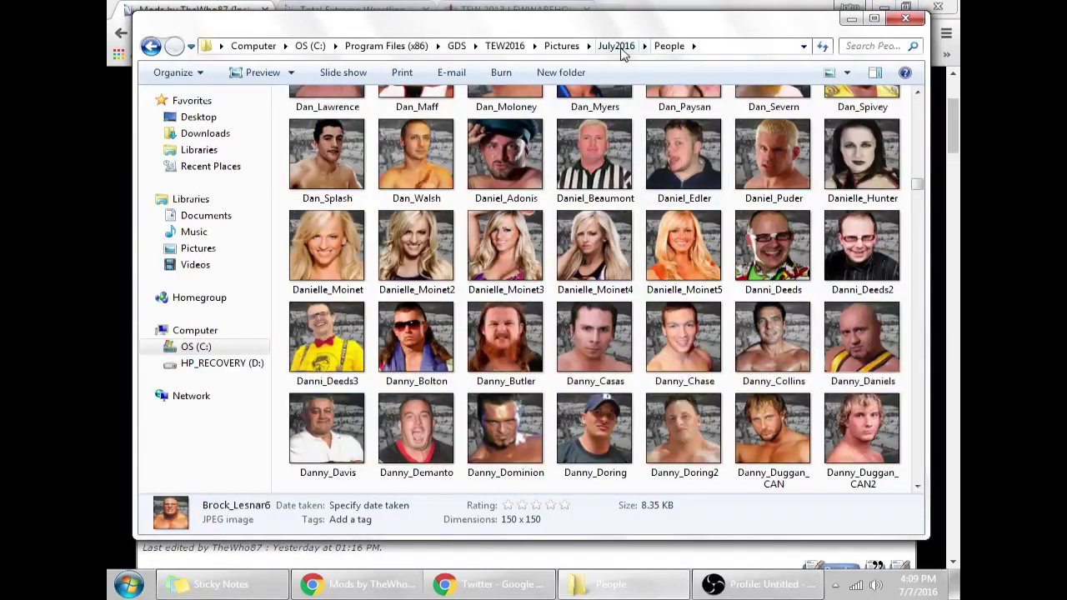
click(617, 47)
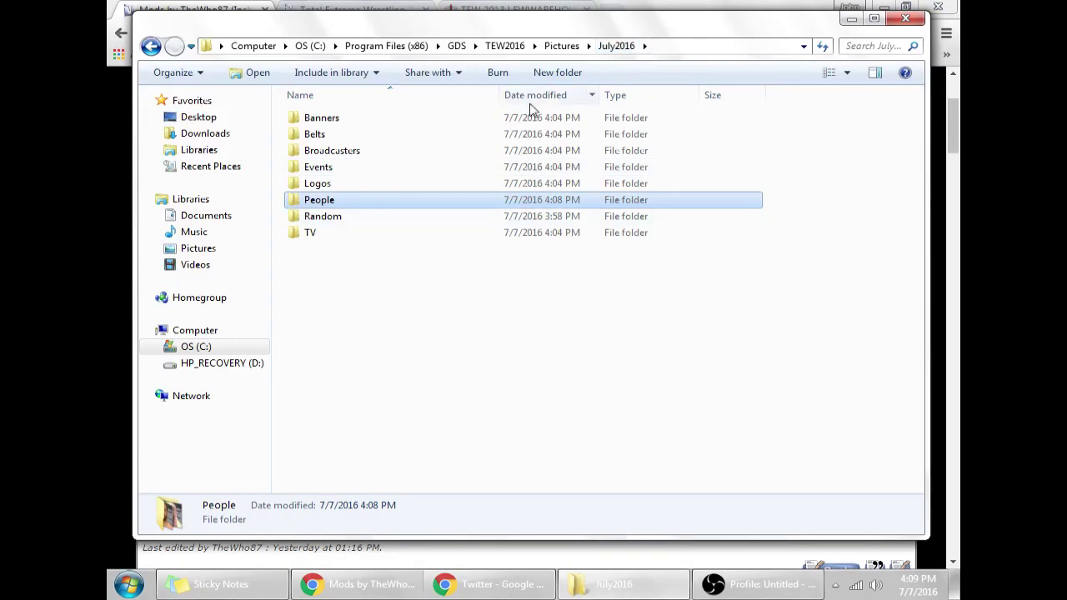
click(506, 48)
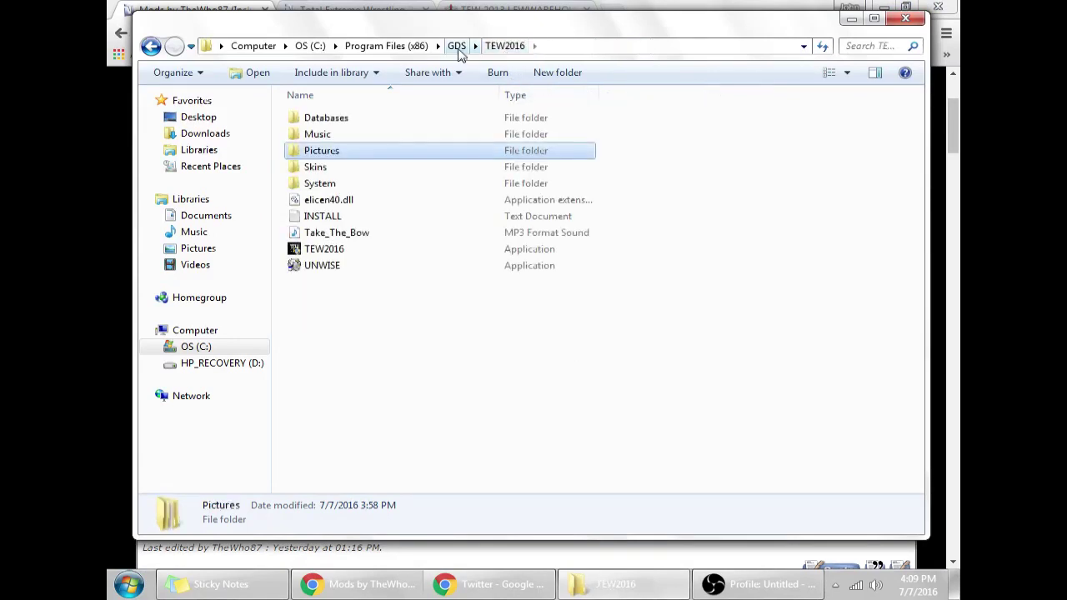
right_click(346, 256)
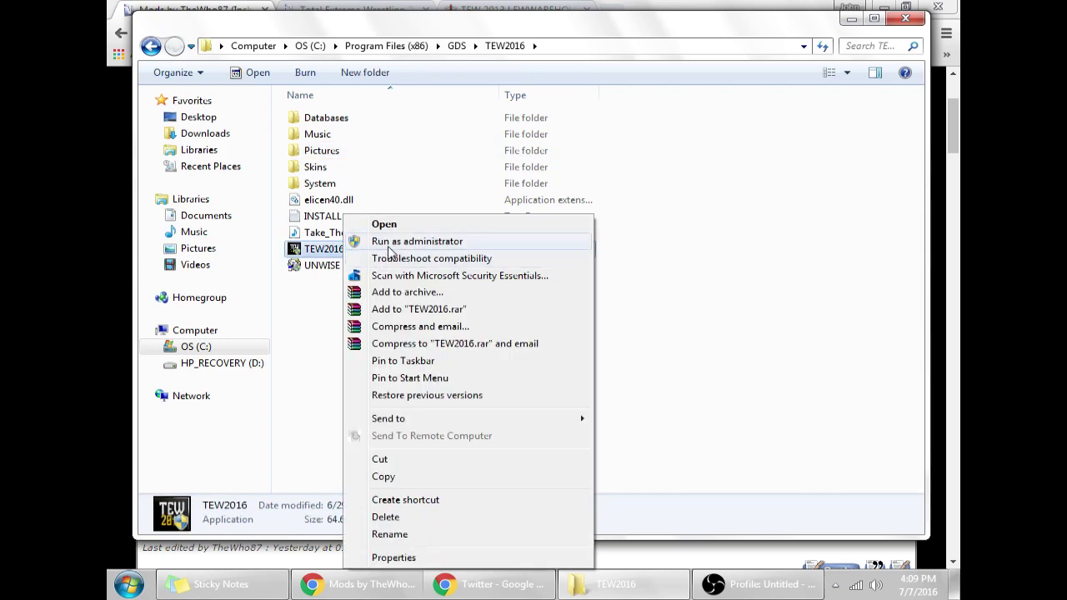
click(390, 243)
click(600, 324)
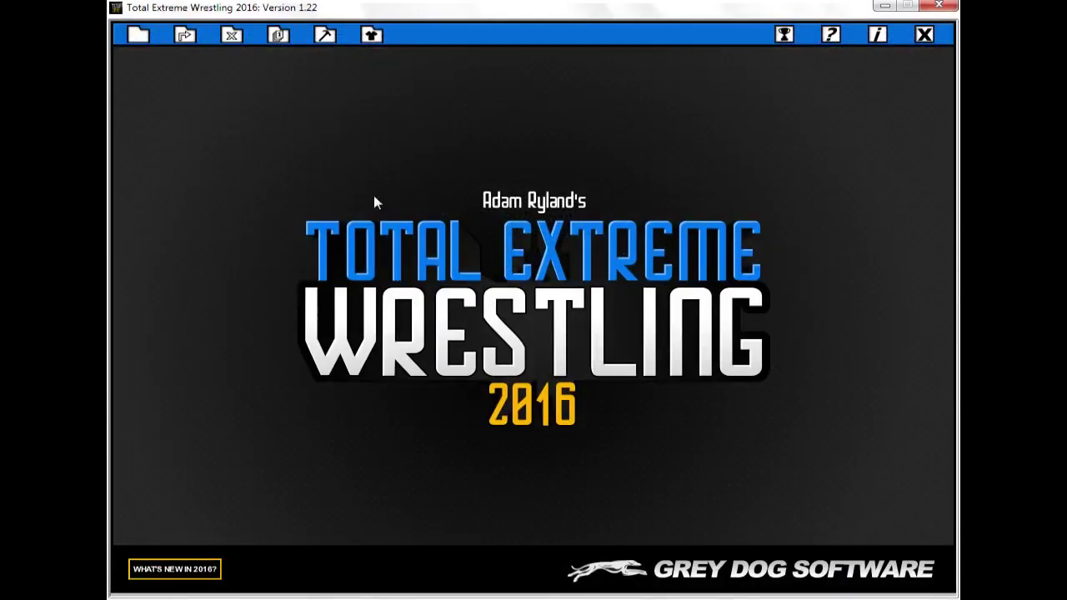
click(279, 35)
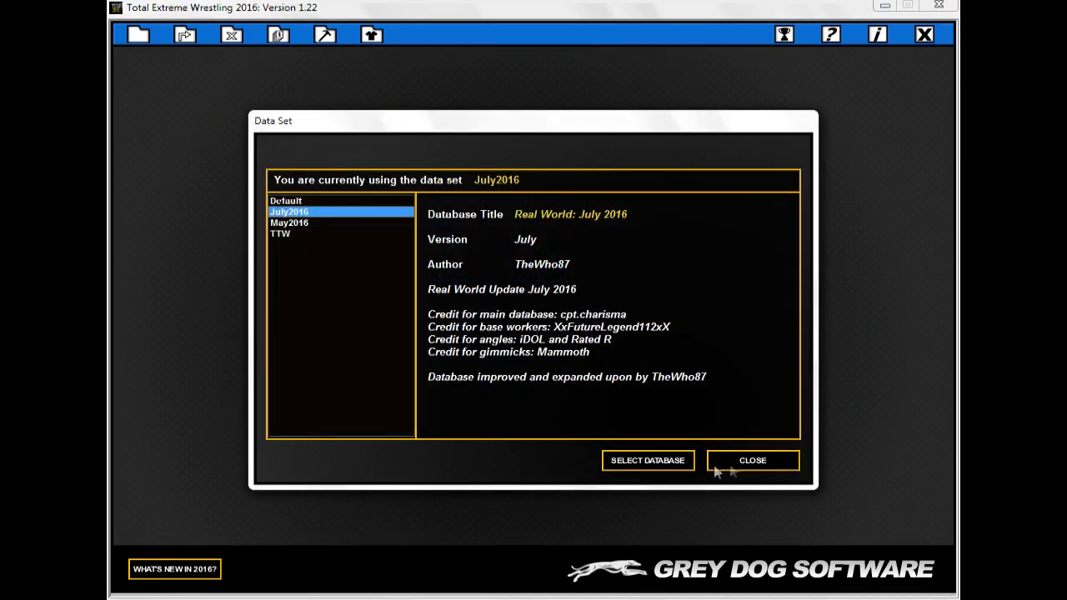
click(735, 464)
Set the Picture Folder in the July2016 database information to July2016, save the record and return to the main menu
click(326, 40)
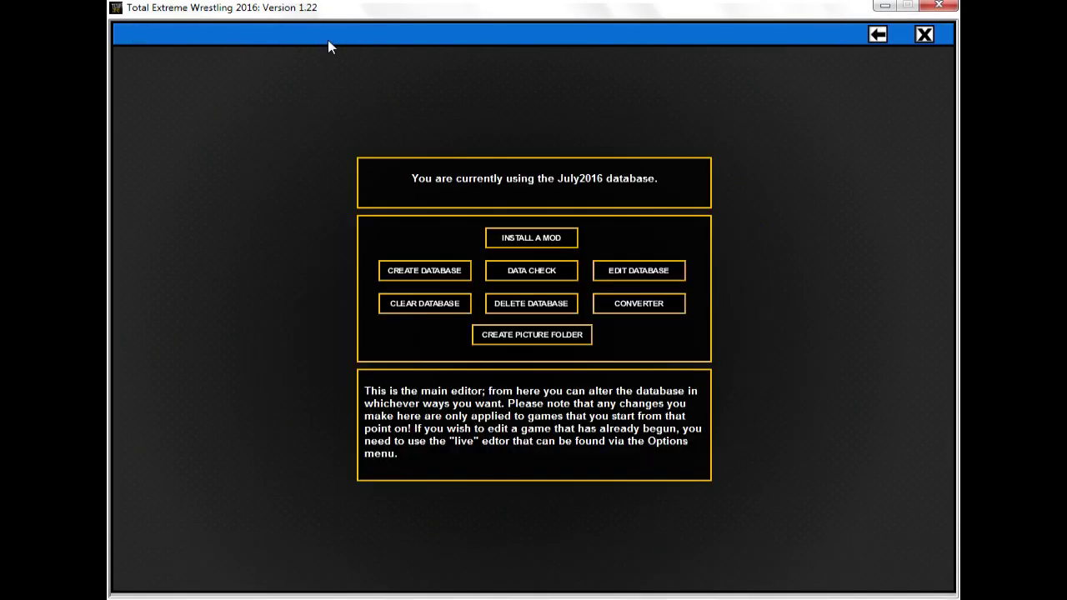
click(622, 270)
click(438, 116)
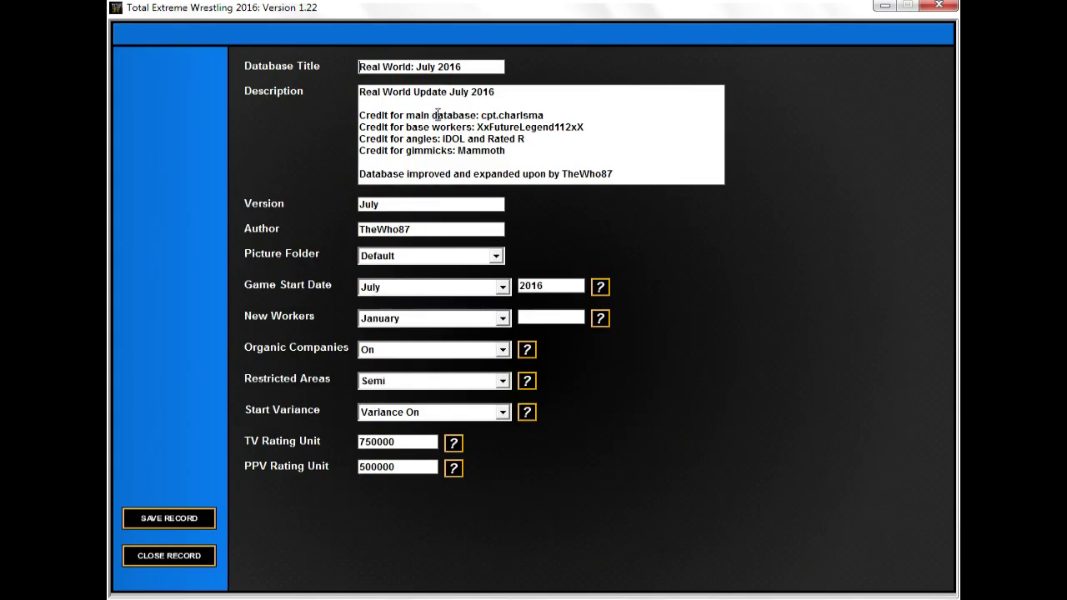
click(399, 256)
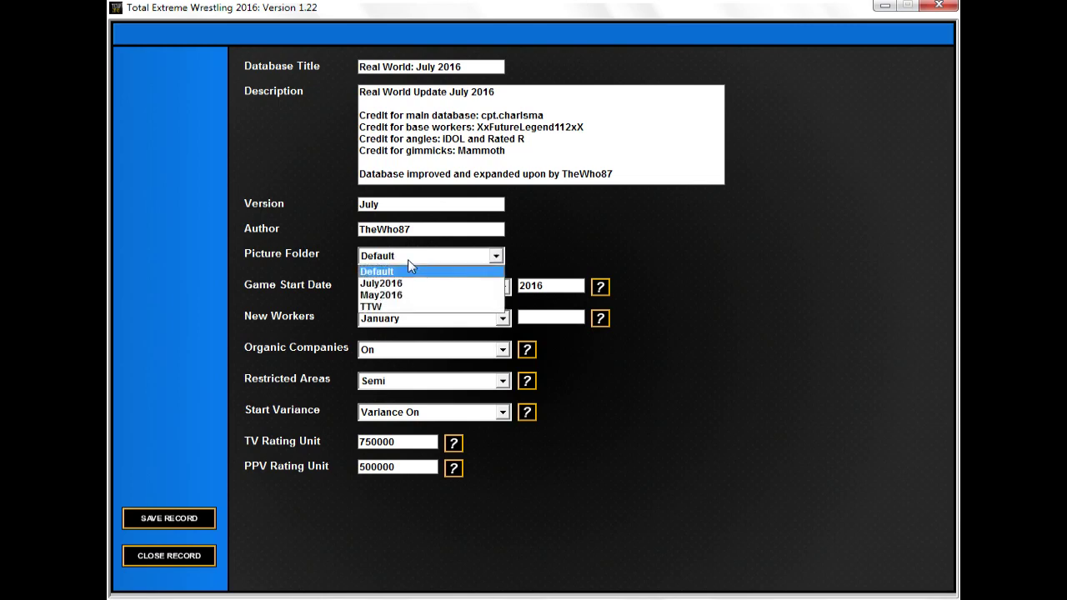
click(408, 284)
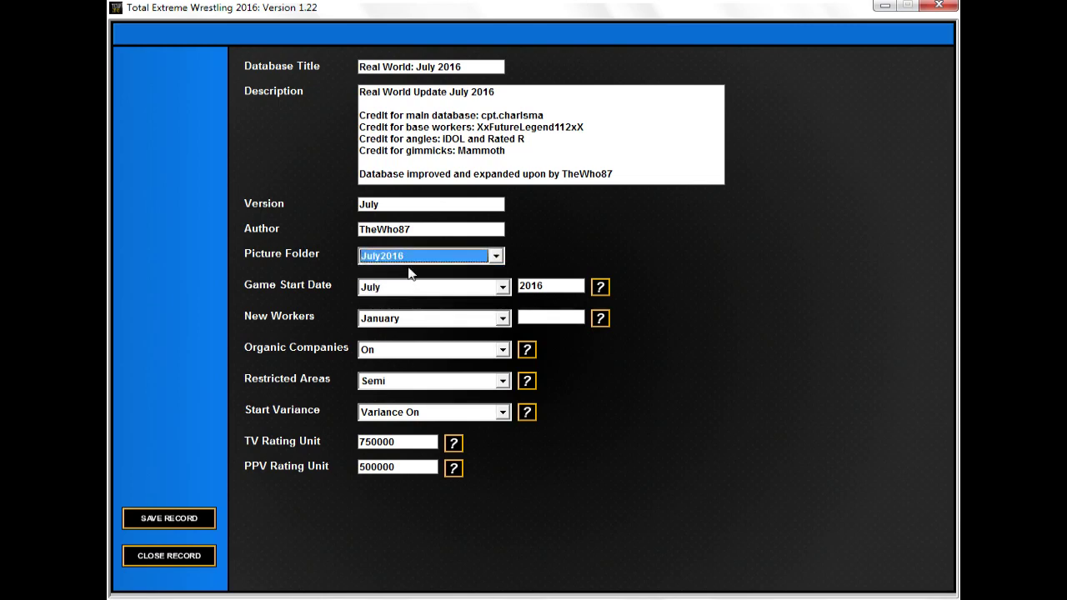
click(412, 258)
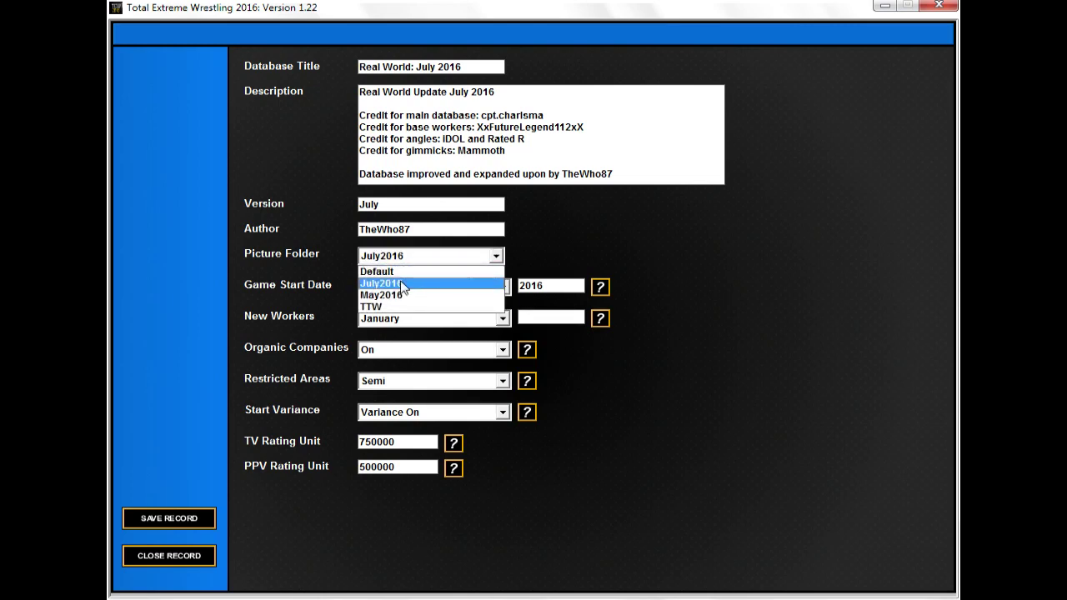
click(404, 284)
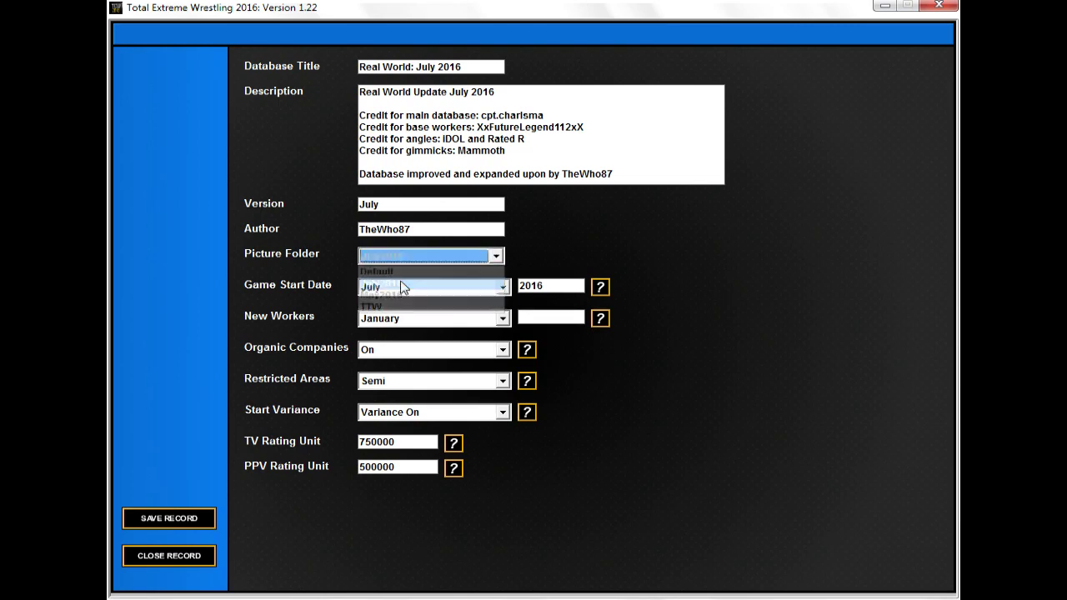
click(179, 519)
click(540, 430)
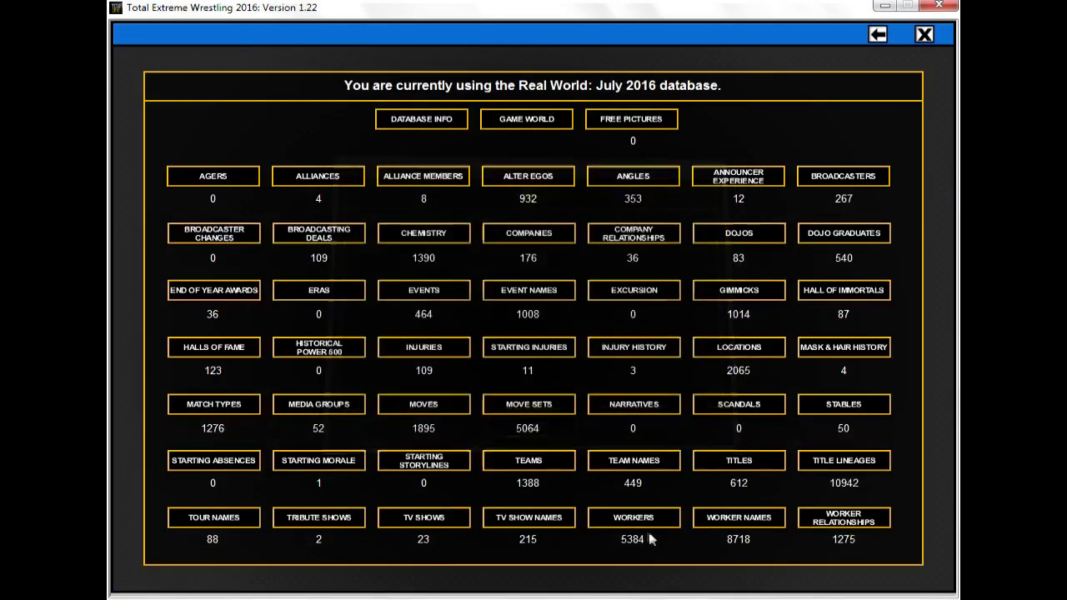
click(876, 34)
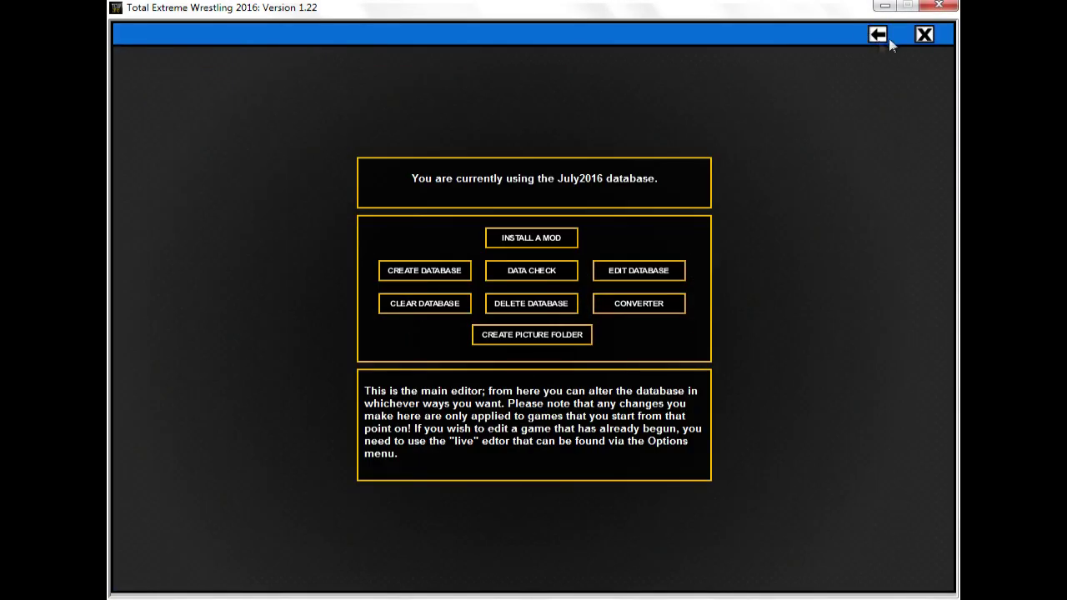
click(877, 36)
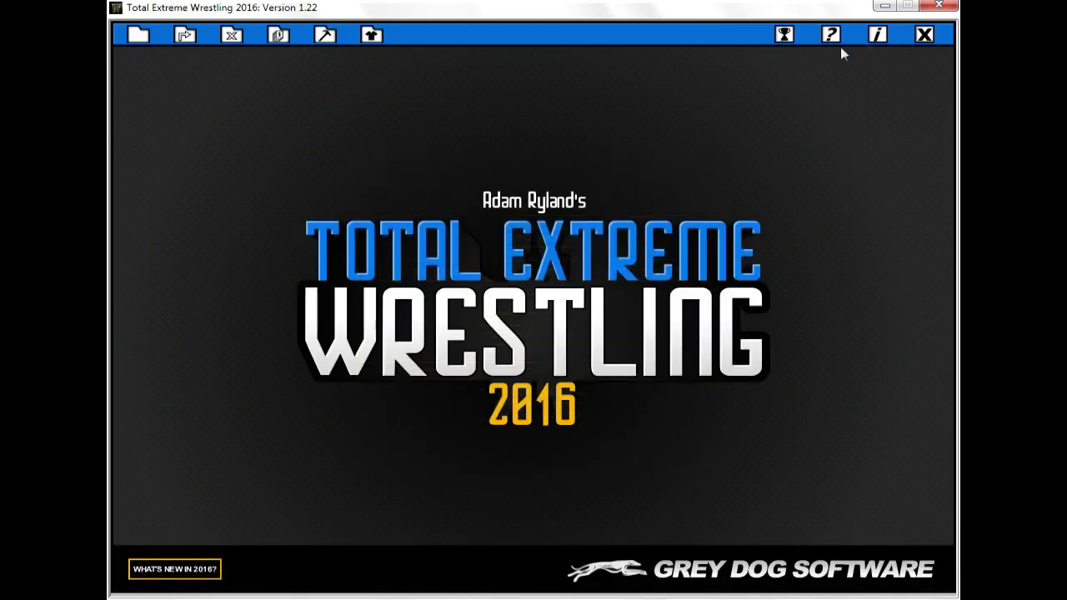
Begin a new game with the July2016 database and name it TutorialGame
click(143, 40)
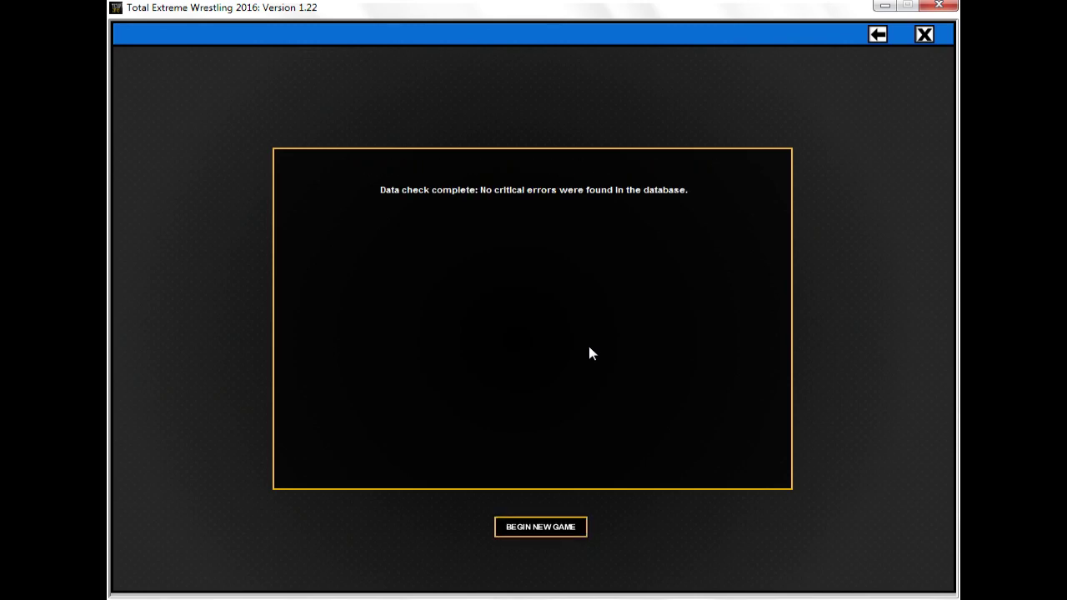
click(565, 532)
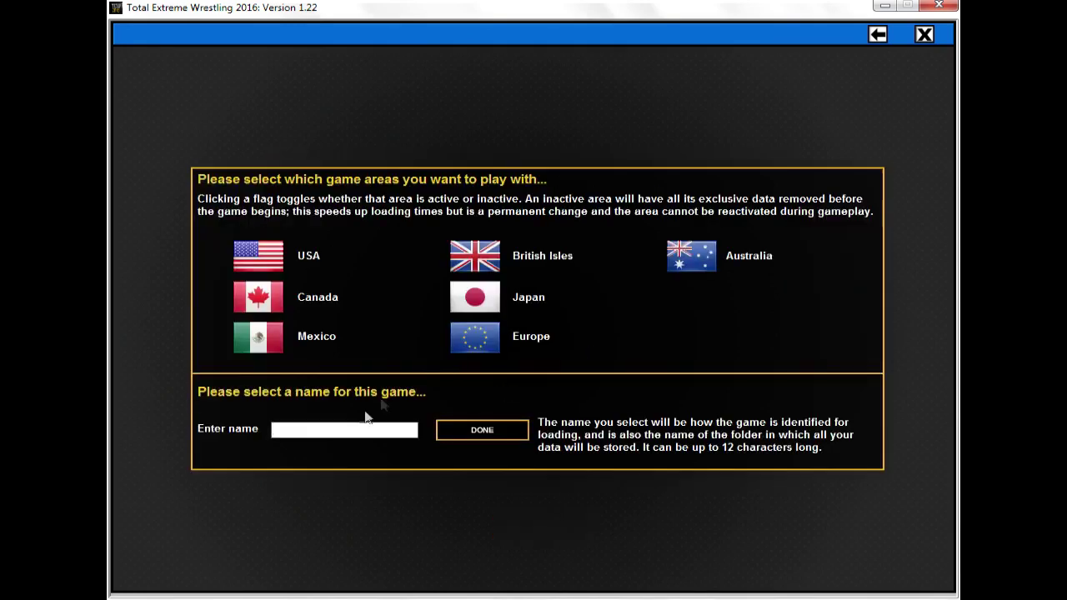
click(355, 422)
text(TutorialGame)
Deactivate Canada, Mexico, Europe, Japan, the British Isles and Australia, keep only the USA active, and create the game world
click(271, 309)
click(270, 309)
click(253, 293)
click(258, 337)
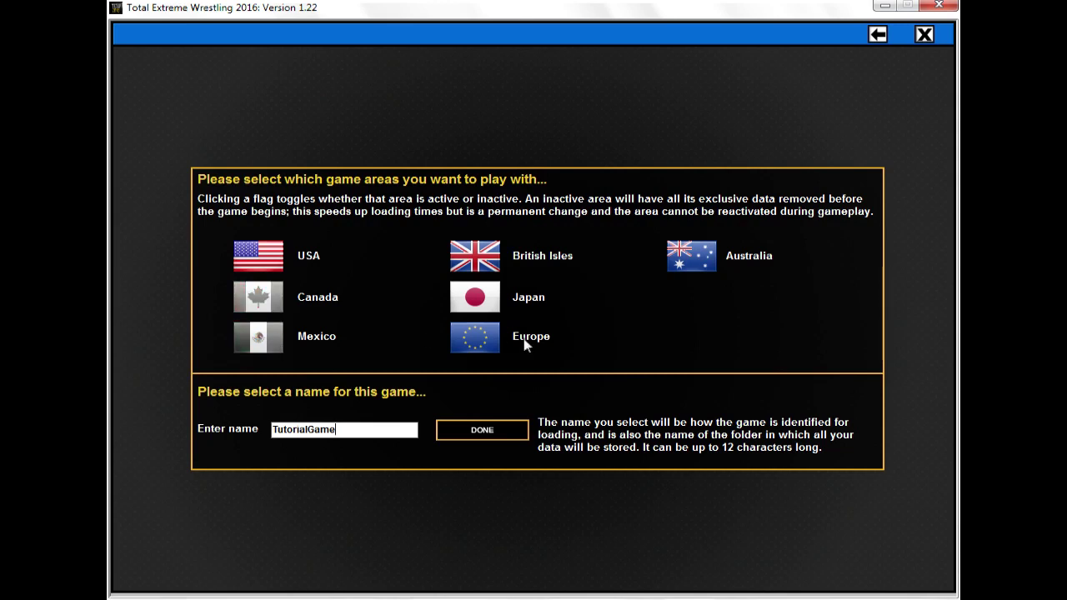
click(496, 335)
click(491, 300)
click(494, 267)
click(702, 254)
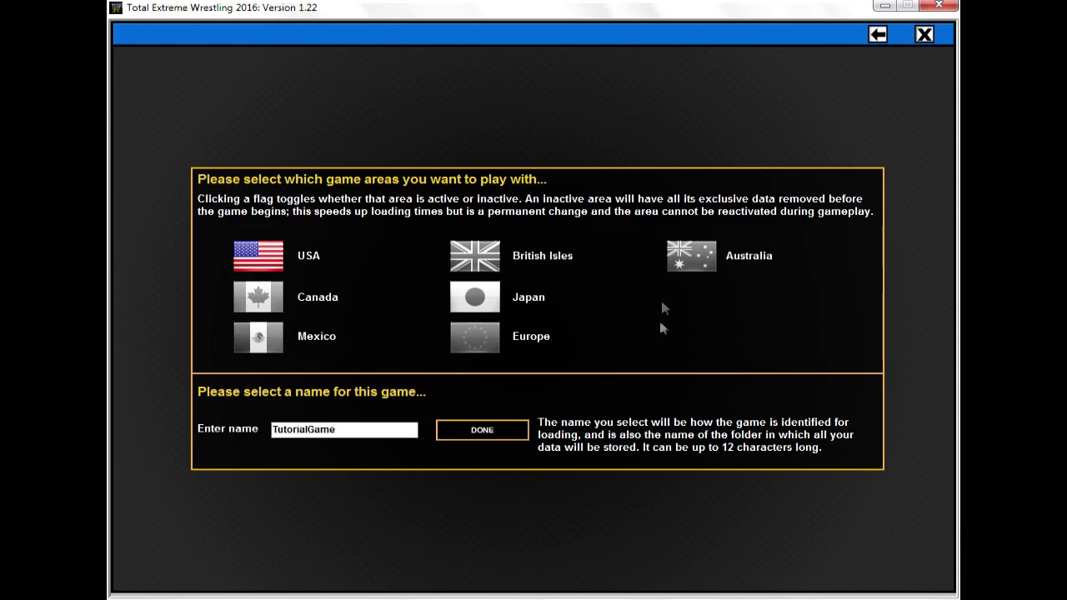
click(480, 433)
click(492, 434)
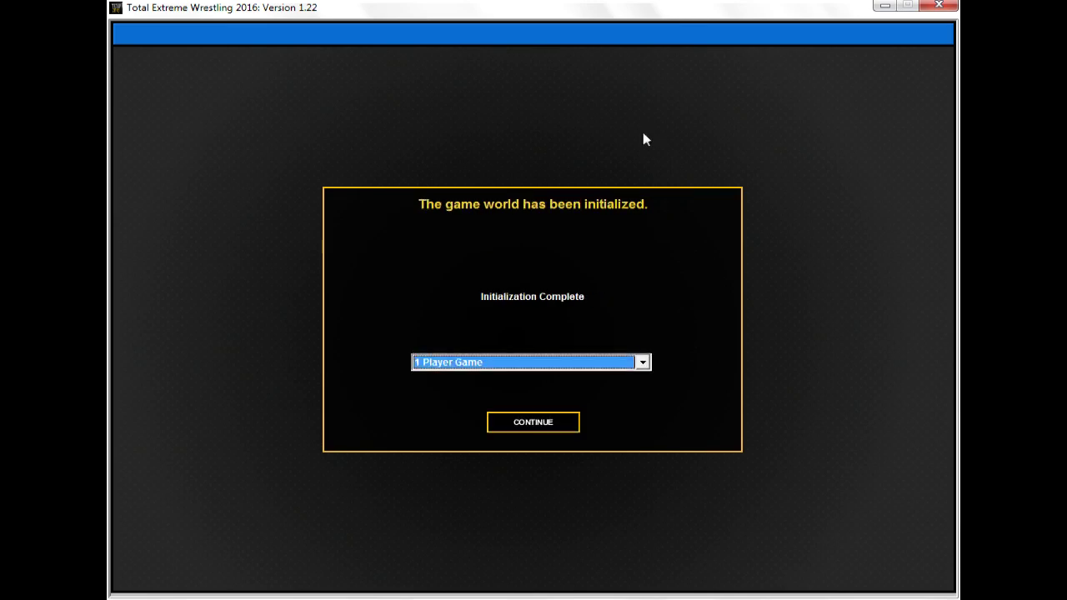
Continue as a 1 Player Game, choose Vince McMahon from the full worker list as the avatar and begin the first turn
click(520, 421)
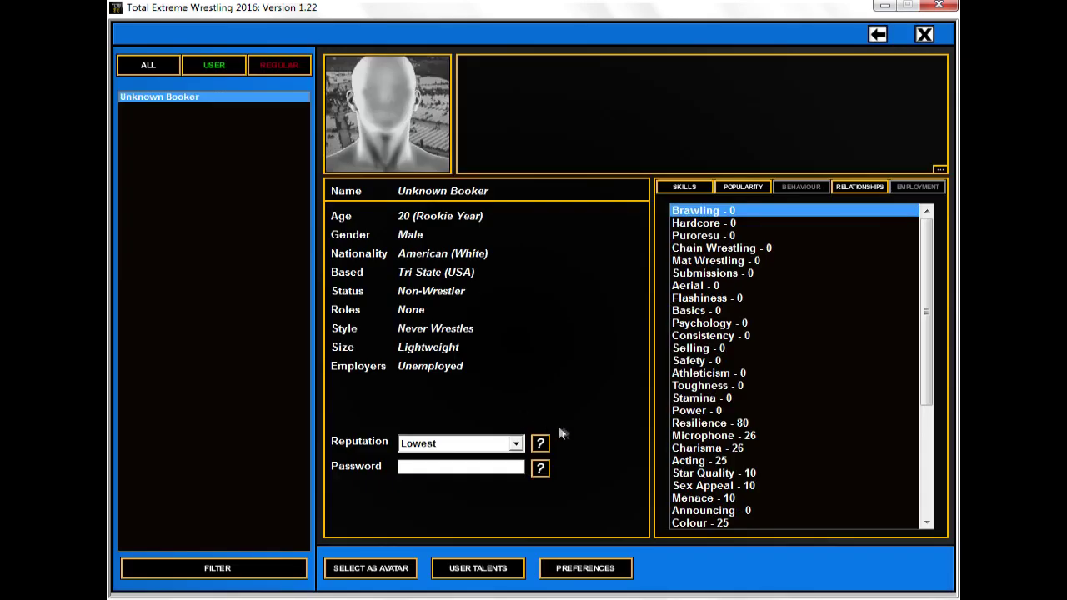
click(170, 67)
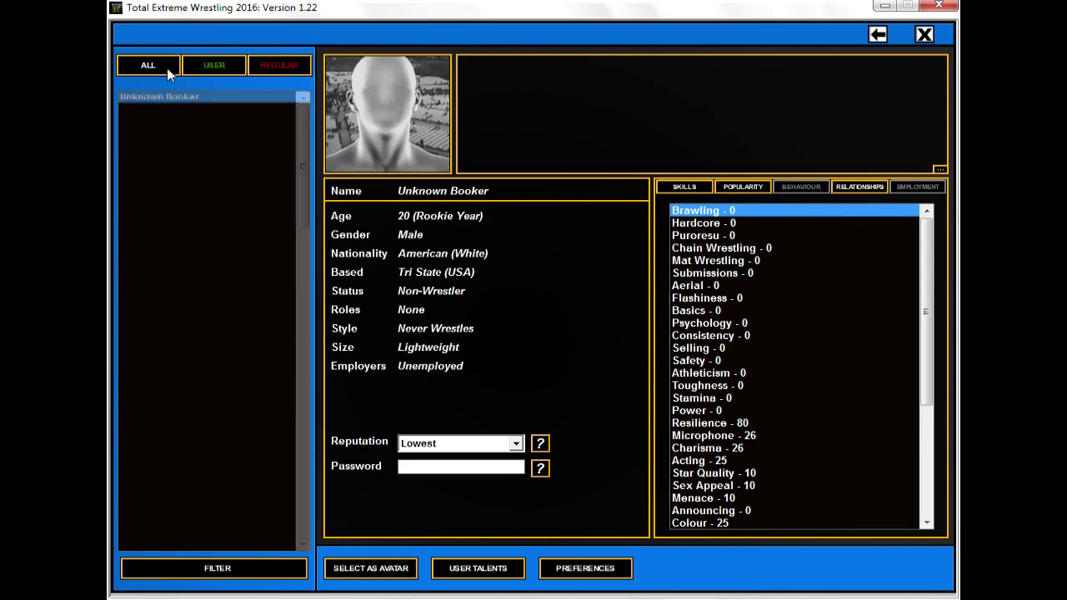
drag(231, 219, 231, 382)
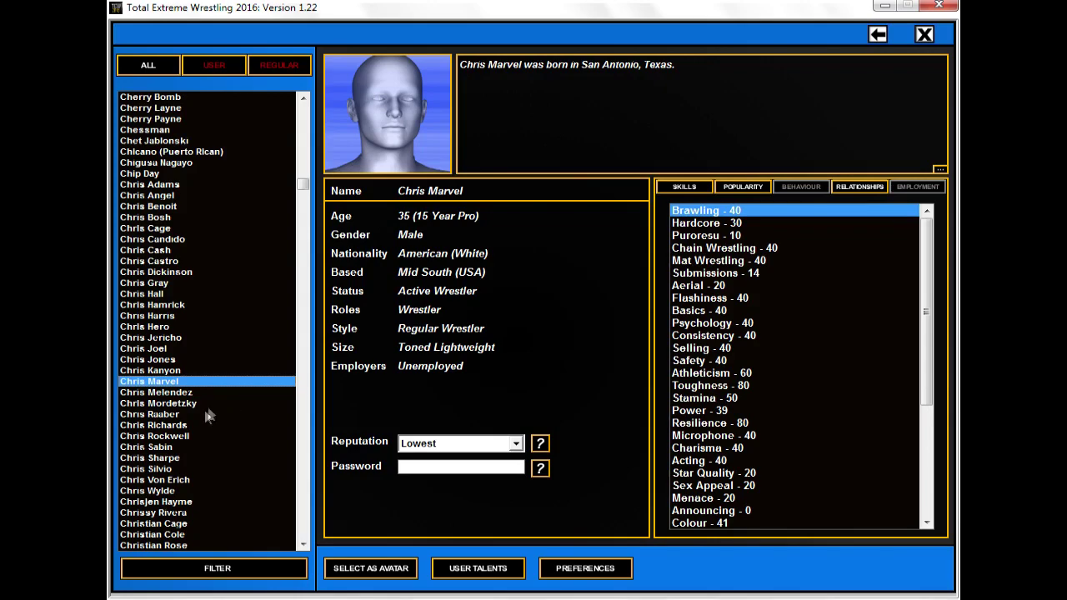
text(vin)
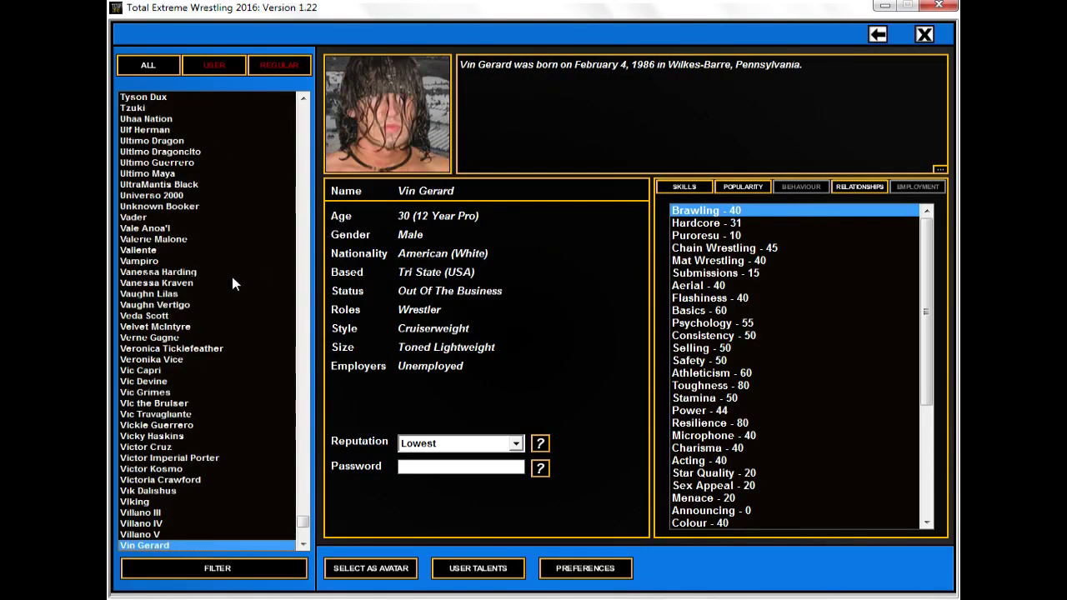
scroll(245, 258, down, 3)
scroll(241, 291, down, 3)
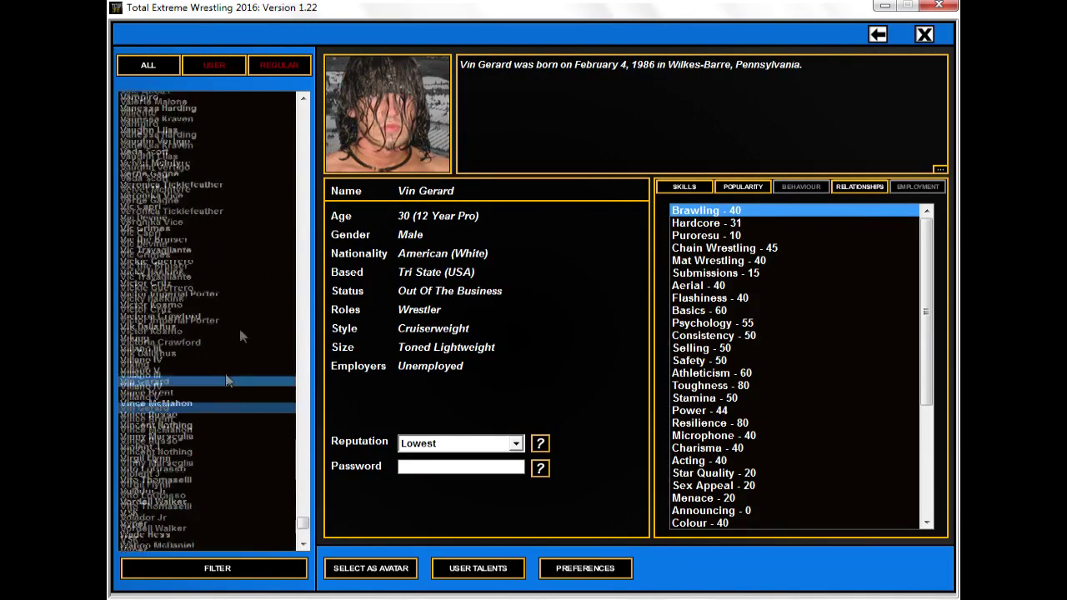
click(179, 403)
click(371, 568)
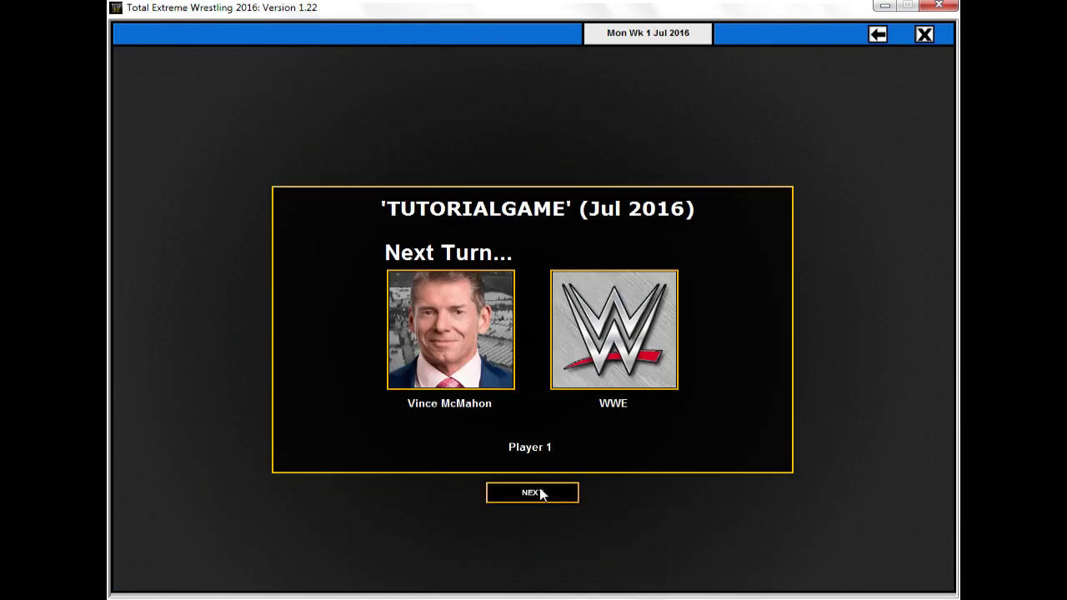
click(543, 492)
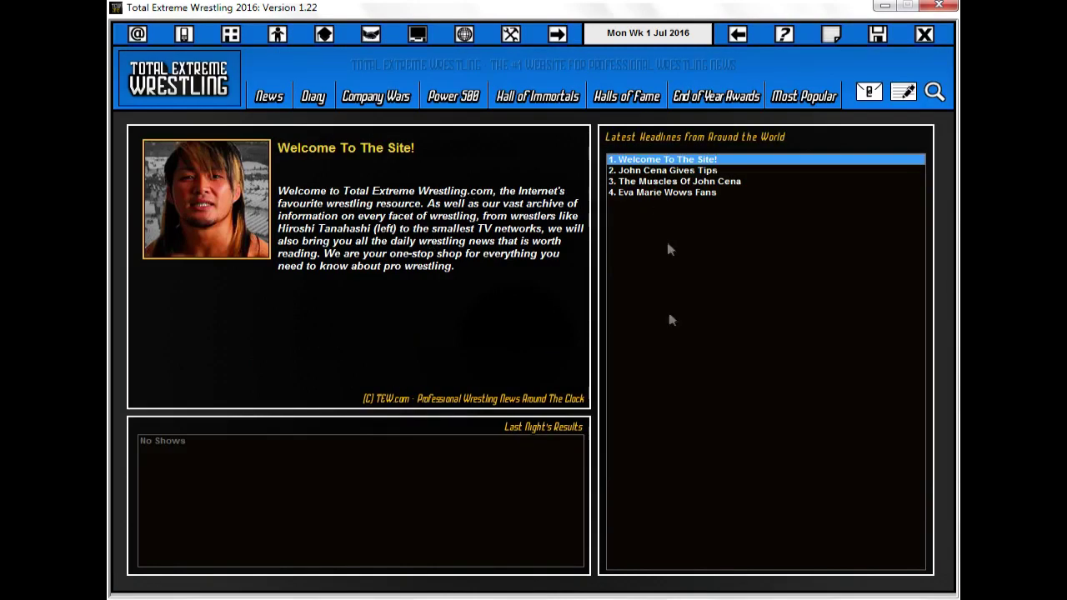
Check the worker pictures on the news site and in the WWE roster from Big Cass to David Otunga, and exit to the main menu
click(642, 171)
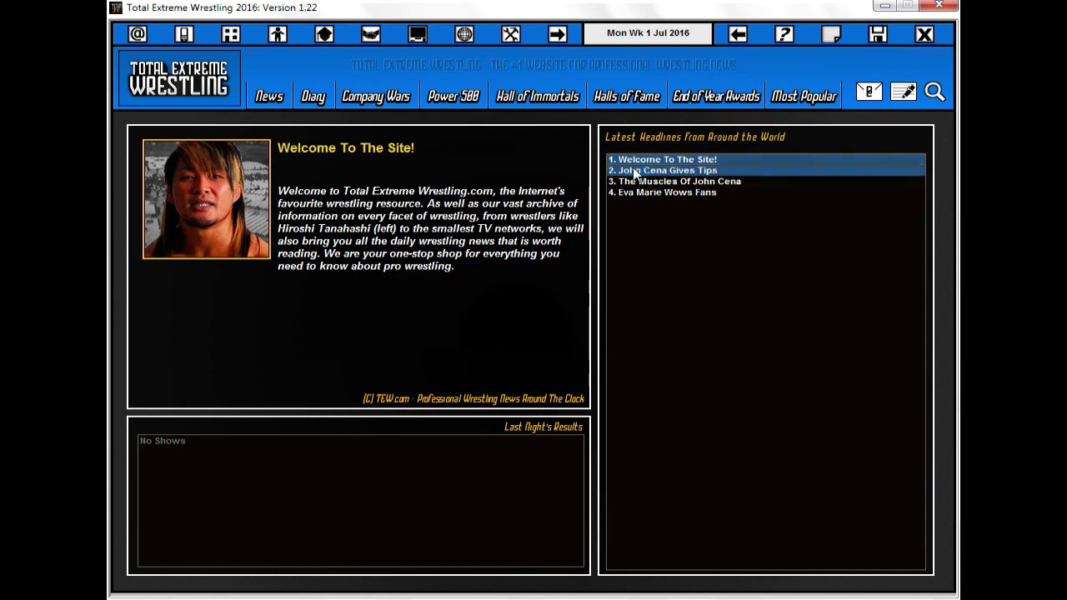
click(184, 35)
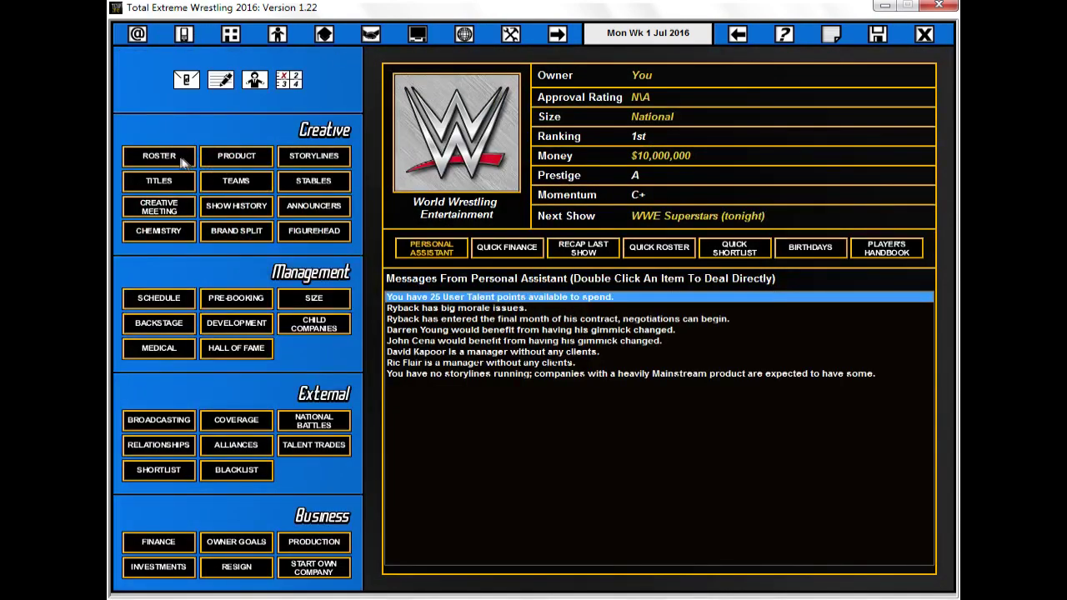
click(392, 188)
click(275, 136)
click(257, 191)
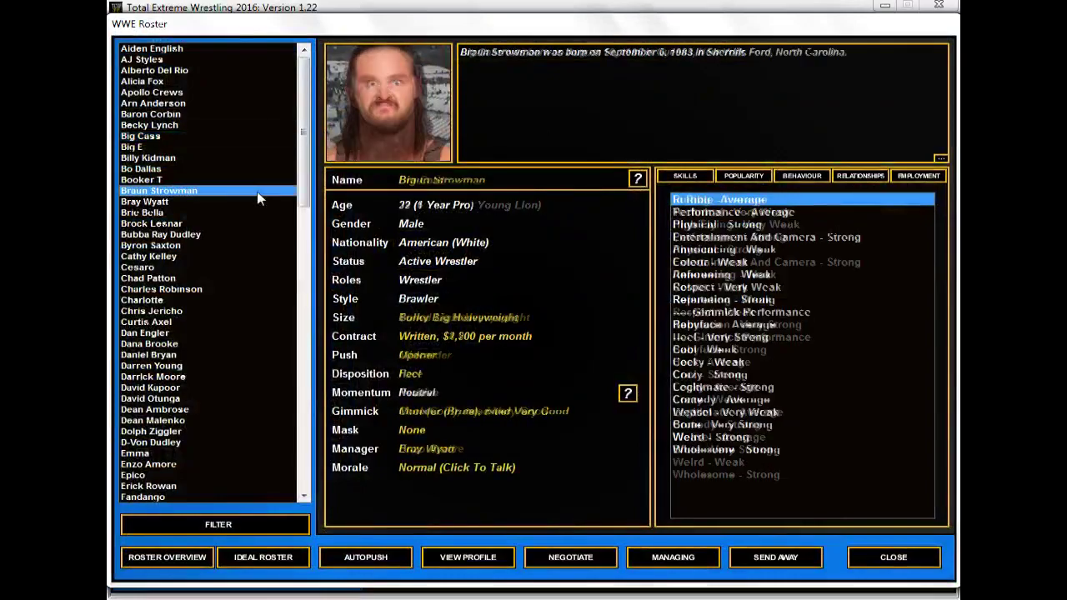
click(248, 278)
click(239, 344)
click(236, 399)
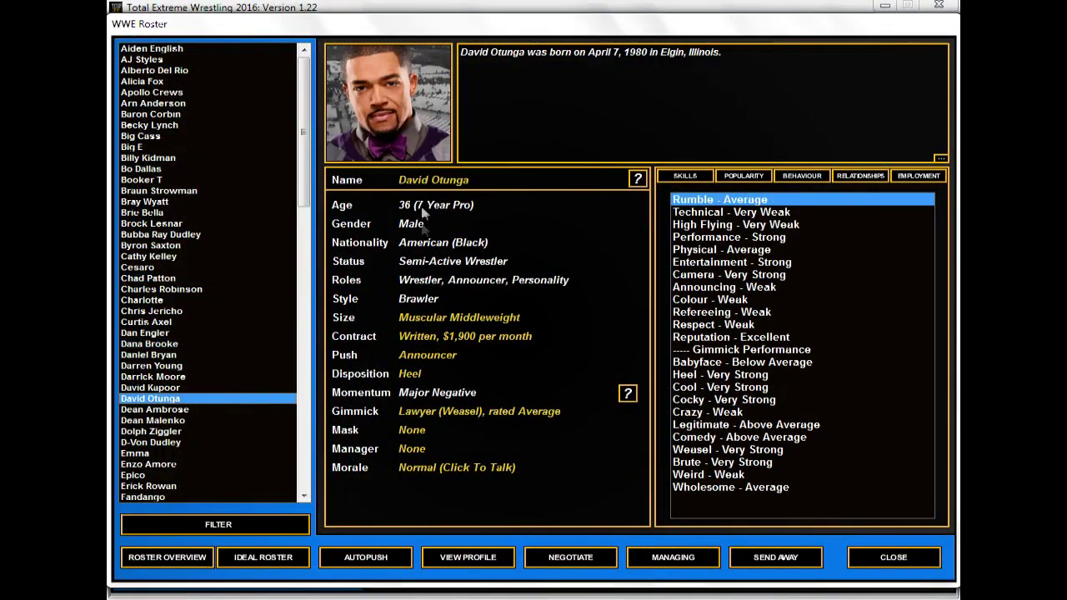
key(Escape)
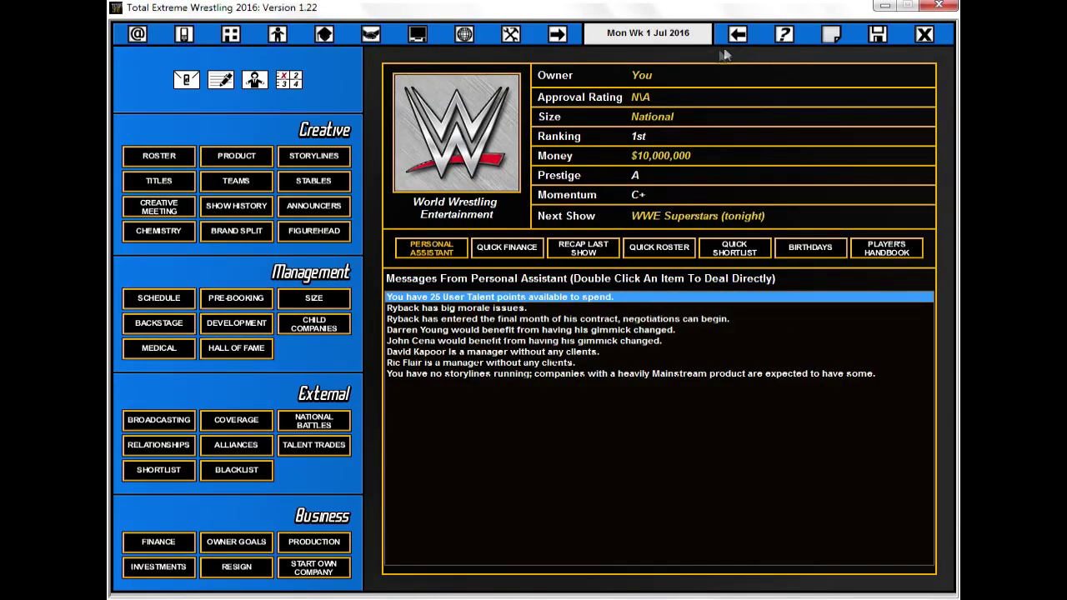
click(737, 37)
click(485, 428)
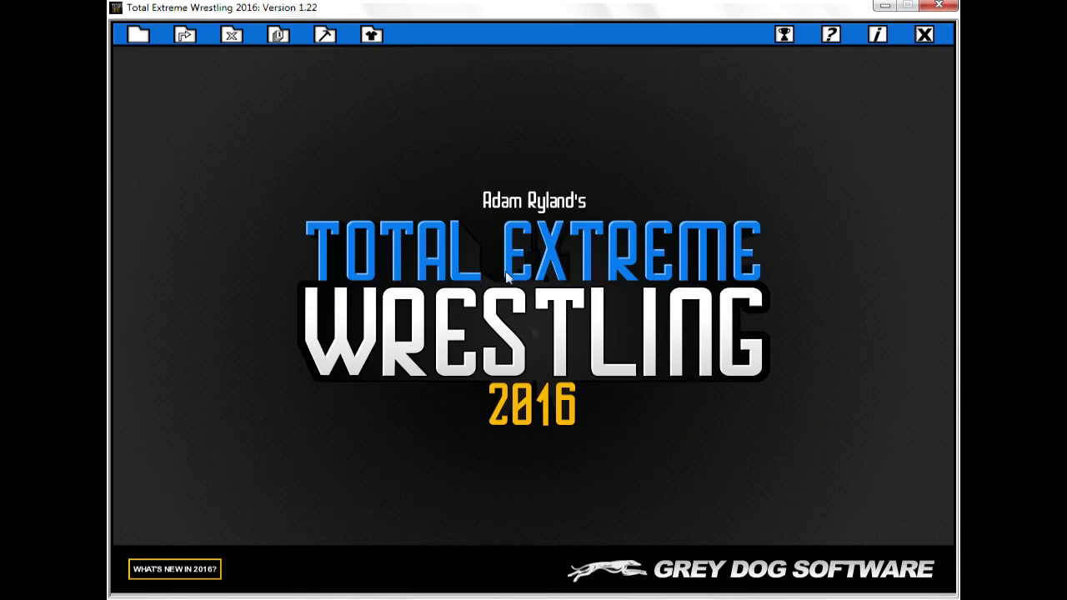
Read the instructions of the editor's TEW2013 to TEW2016 converter, close it and return to the main menu
click(318, 39)
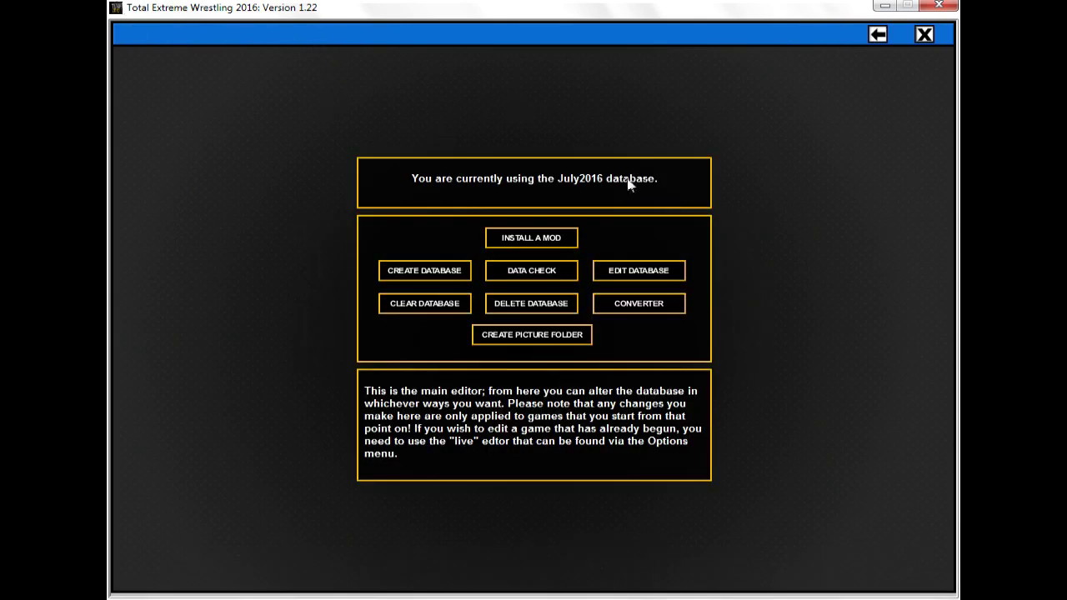
click(628, 306)
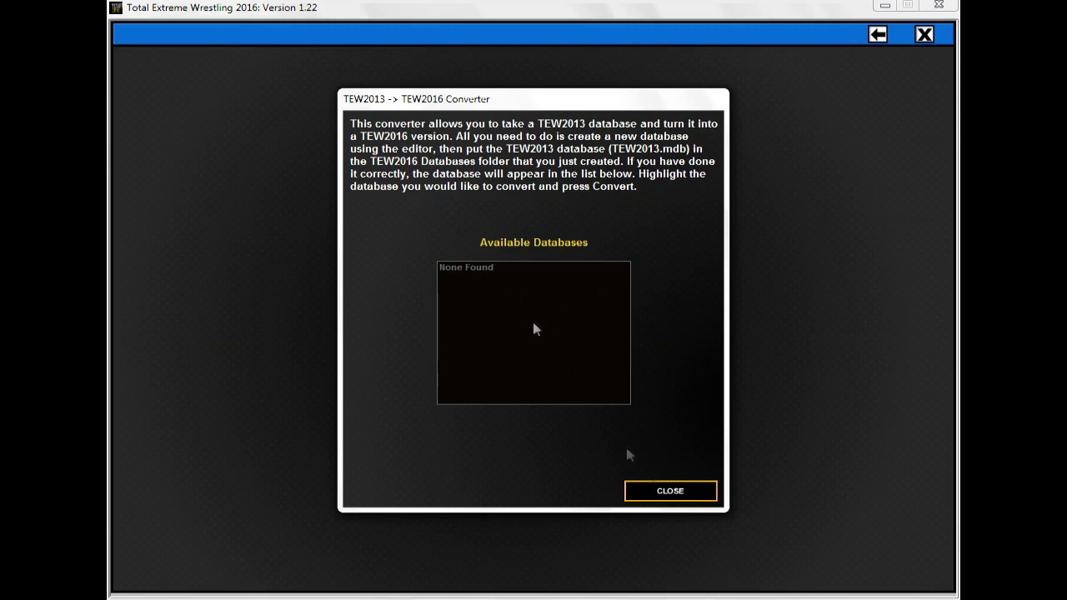
click(671, 492)
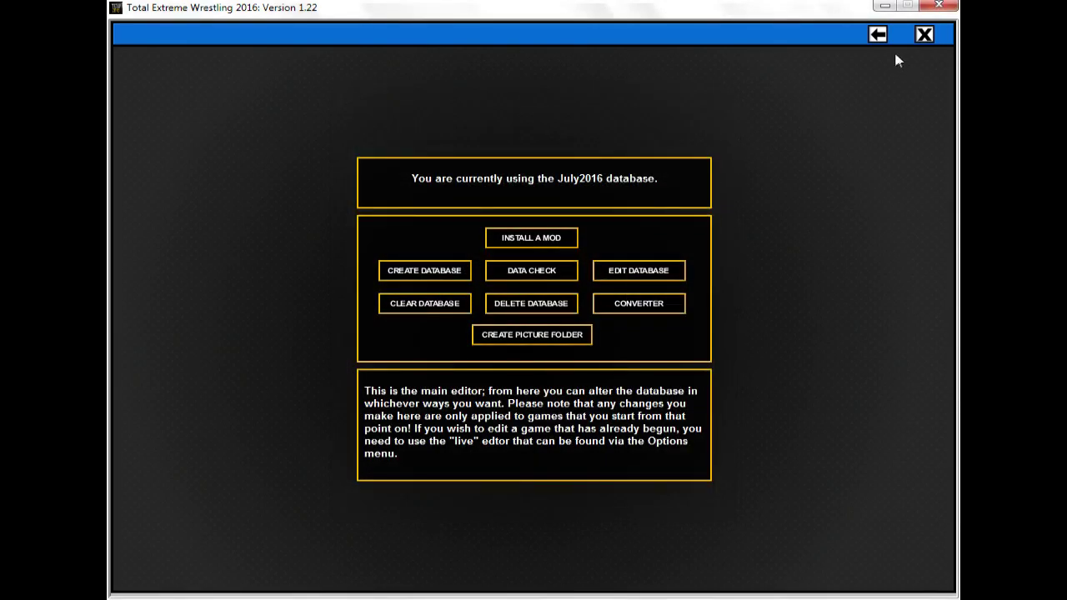
click(877, 35)
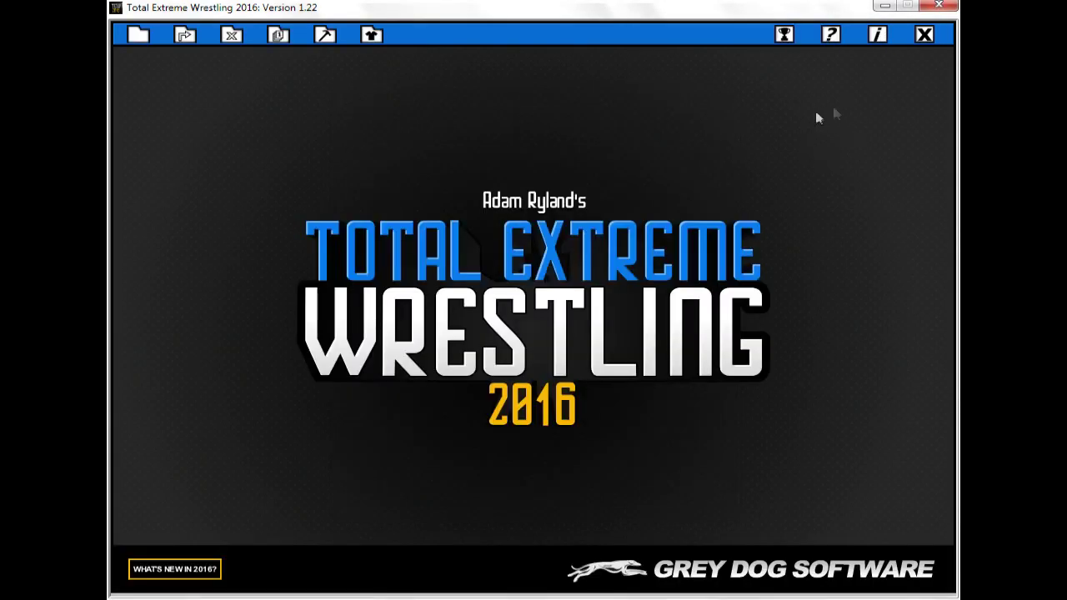